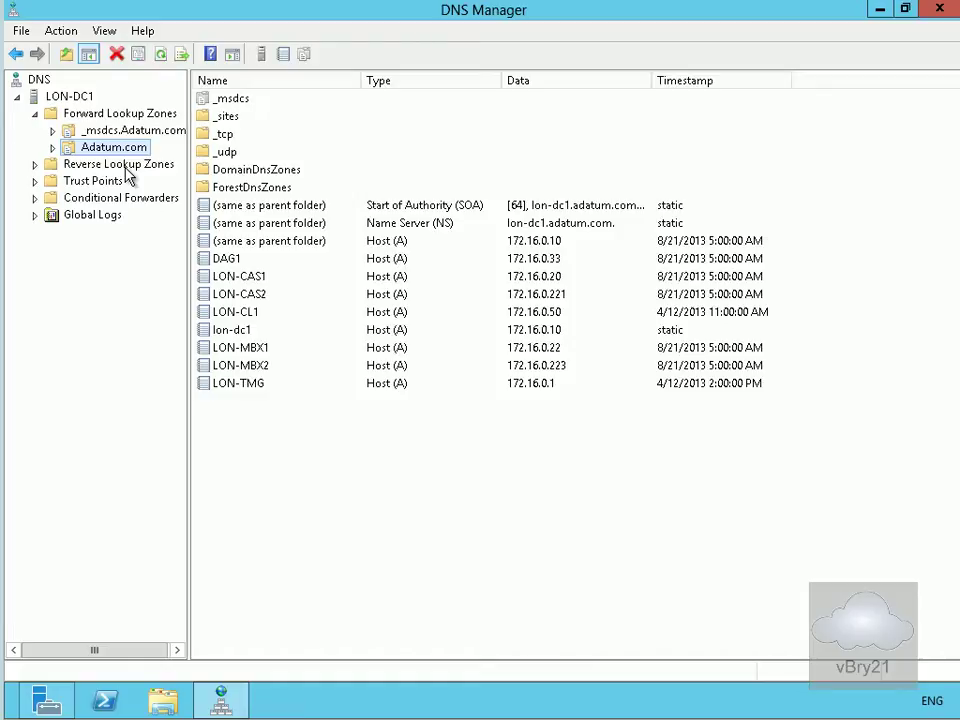
Add a host record named webmail with IP address 172.16.0.21 to the Adatum.com forward lookup zone.
right_click(133, 146)
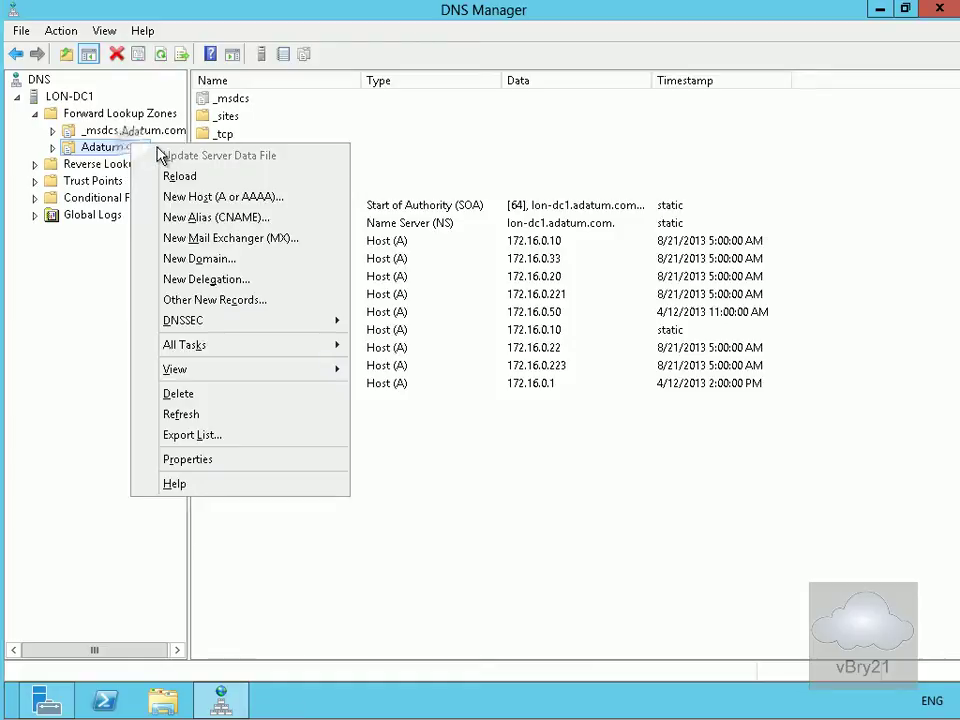
click(195, 200)
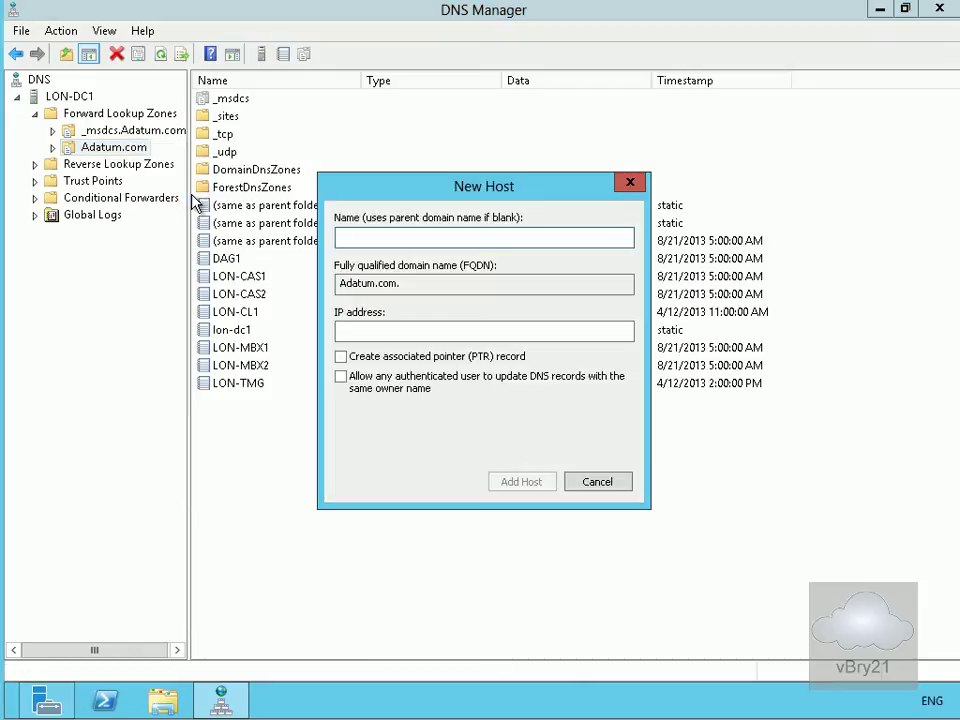
text(webmail)
click(377, 331)
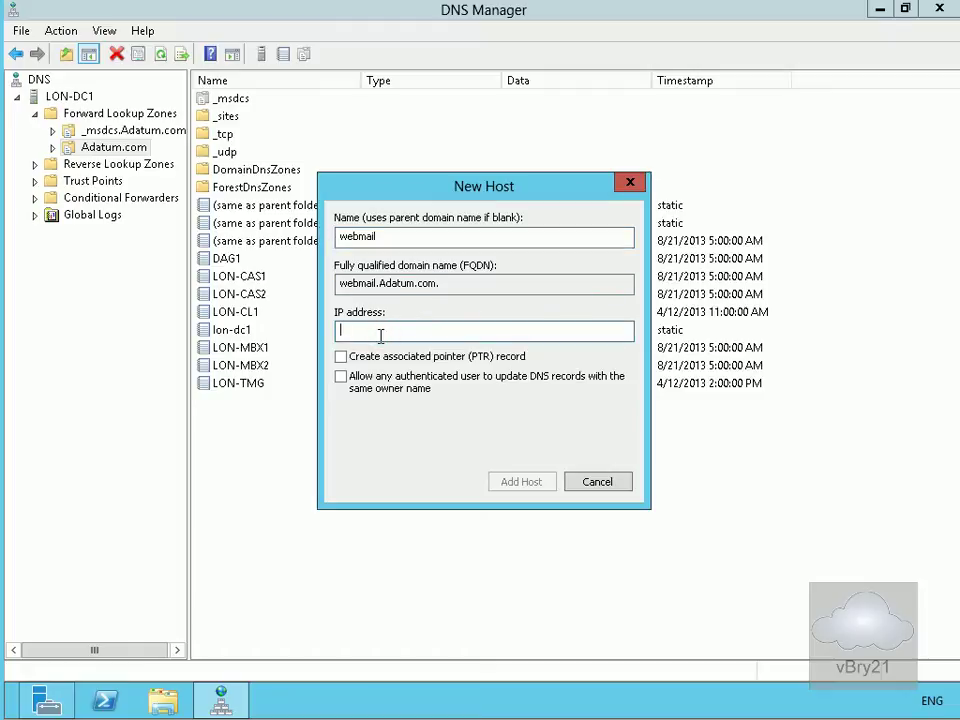
text(172.16.0.21)
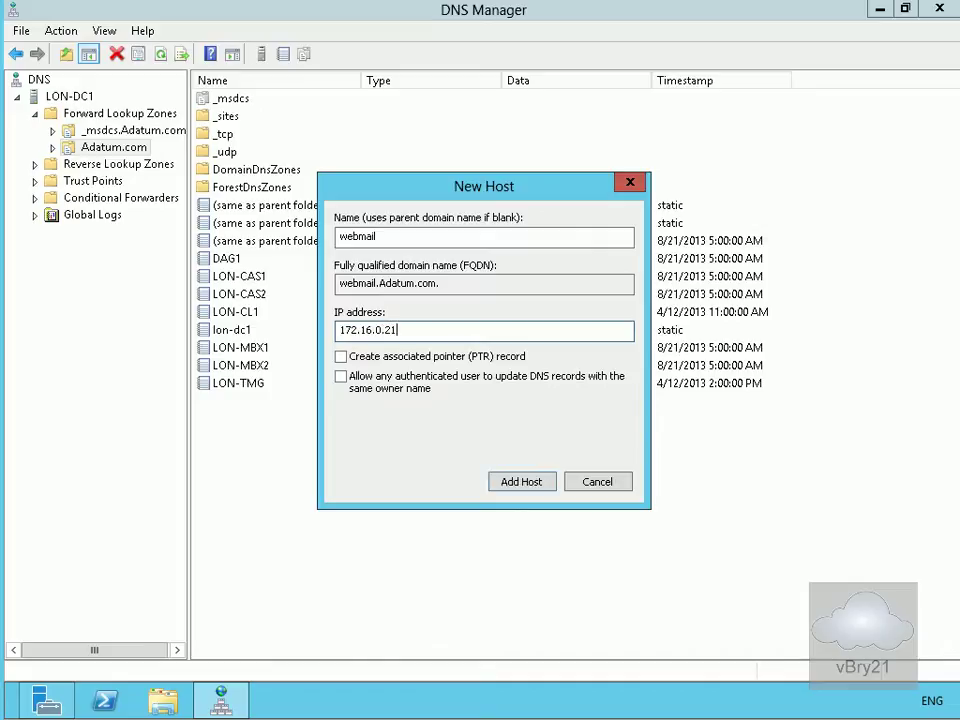
click(508, 481)
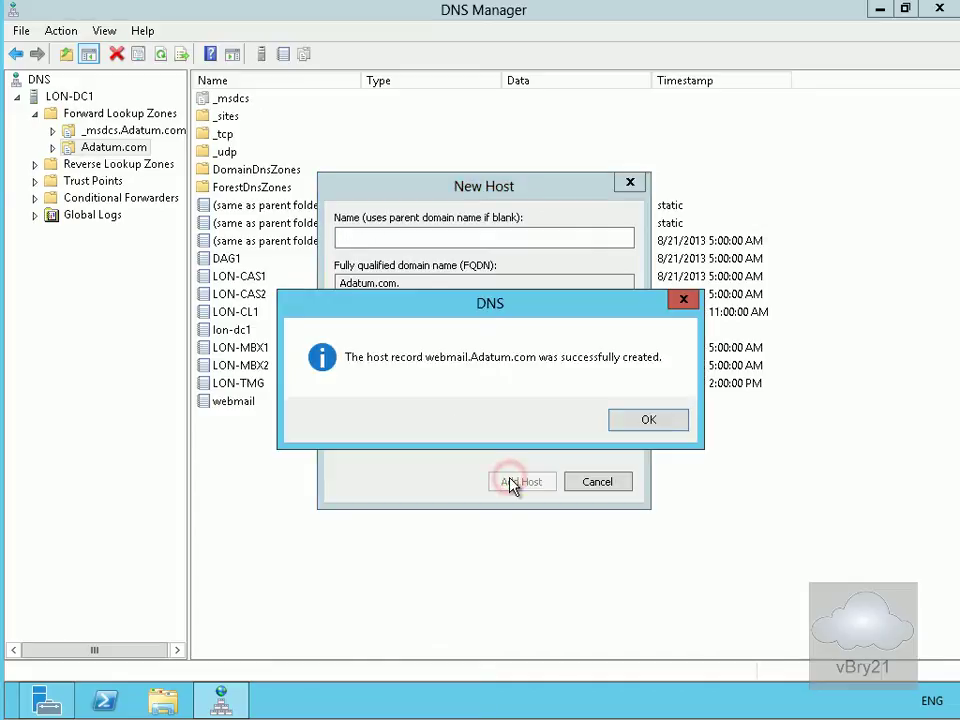
click(640, 424)
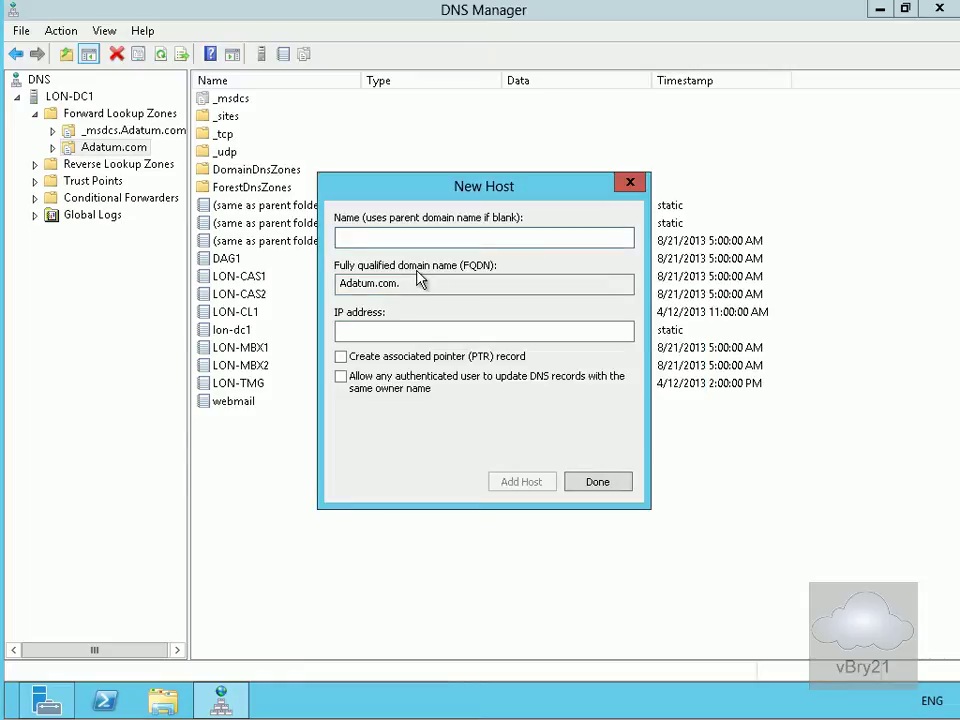
Add a second webmail host record with IP address 172.16.0.22, finish adding hosts and close the DNS console.
text(webmail)
click(360, 334)
text(172.16.0.22)
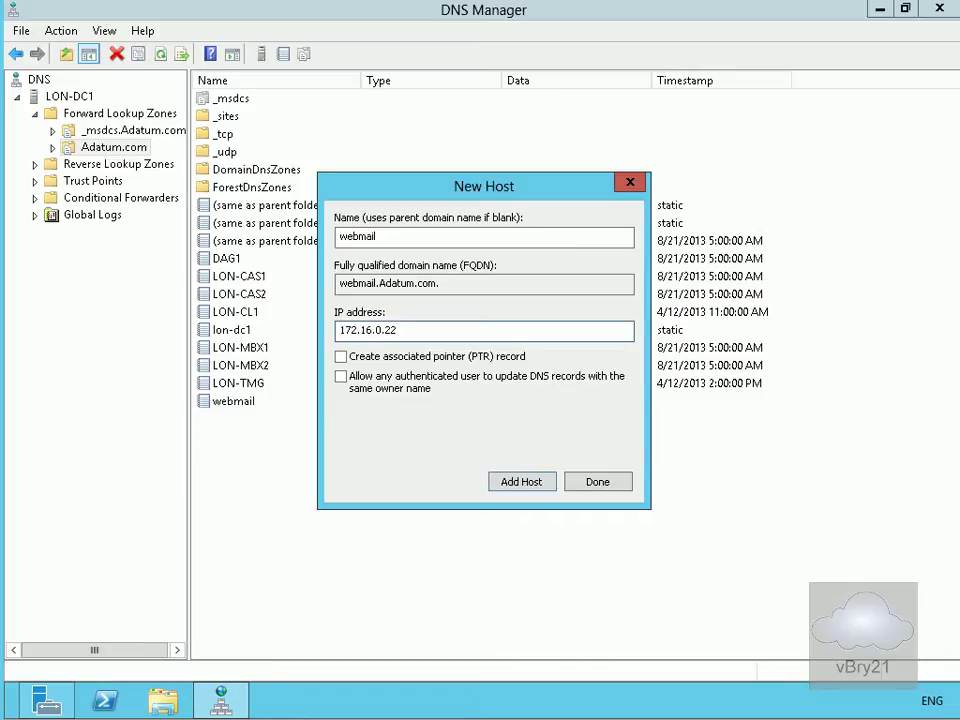
click(516, 486)
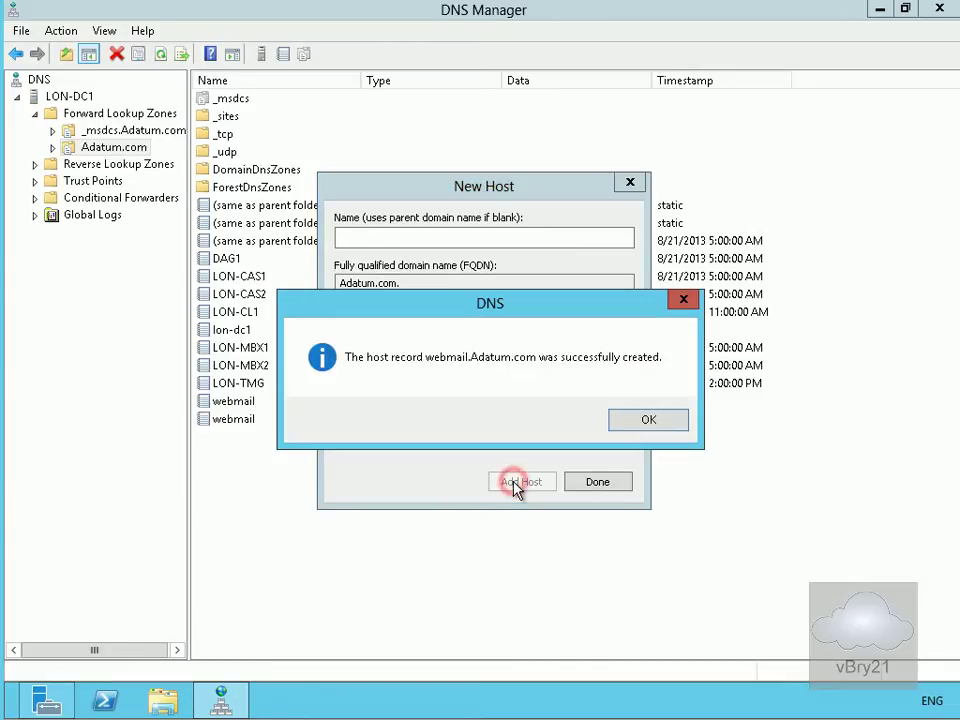
click(634, 421)
click(583, 481)
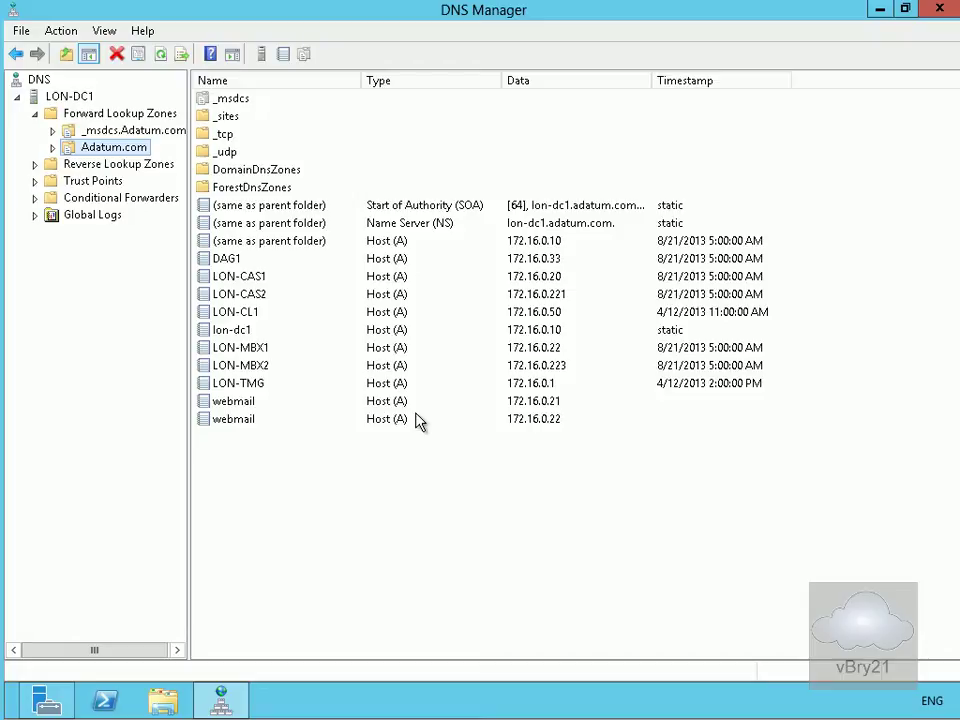
key(alt+F4)
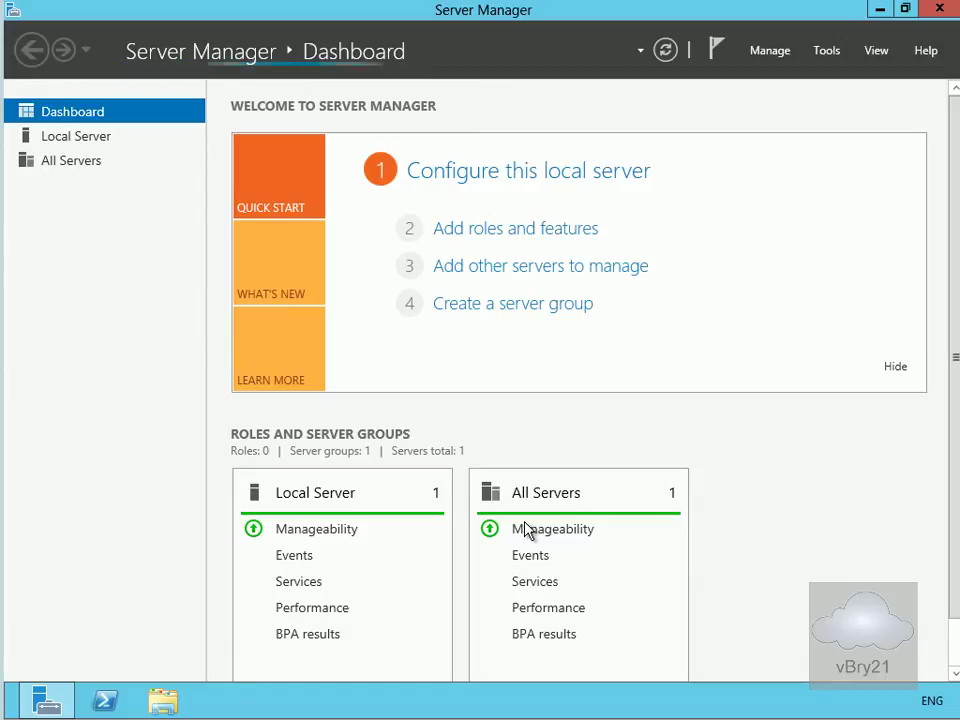
Start a role-based or feature-based installation on LON-CAS1.Adatum.com and proceed to feature selection without adding any server roles.
click(516, 230)
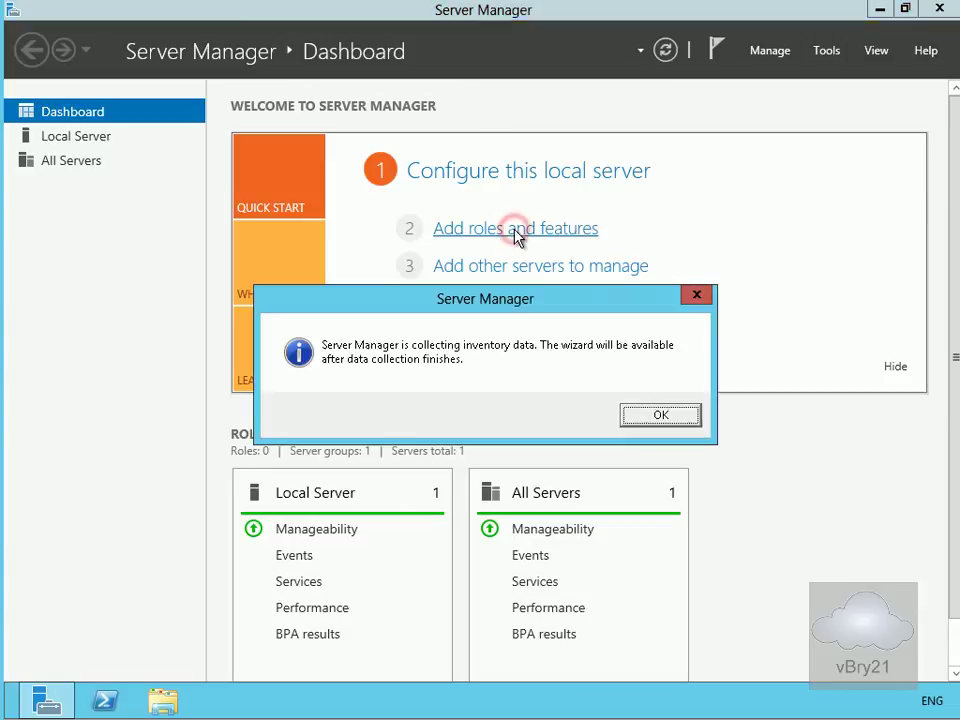
click(646, 417)
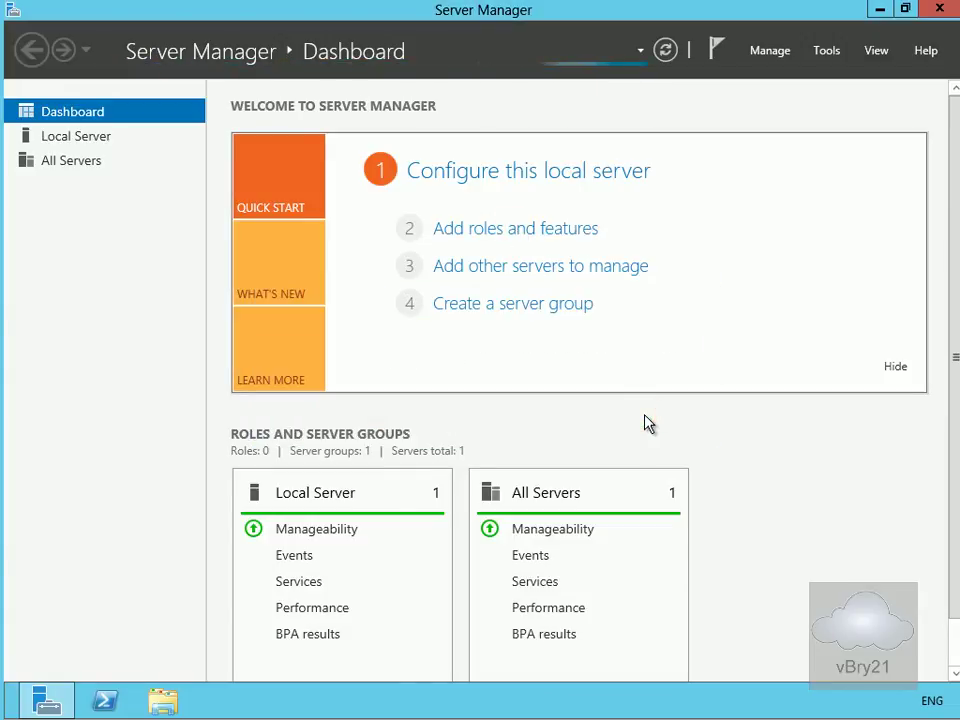
click(525, 236)
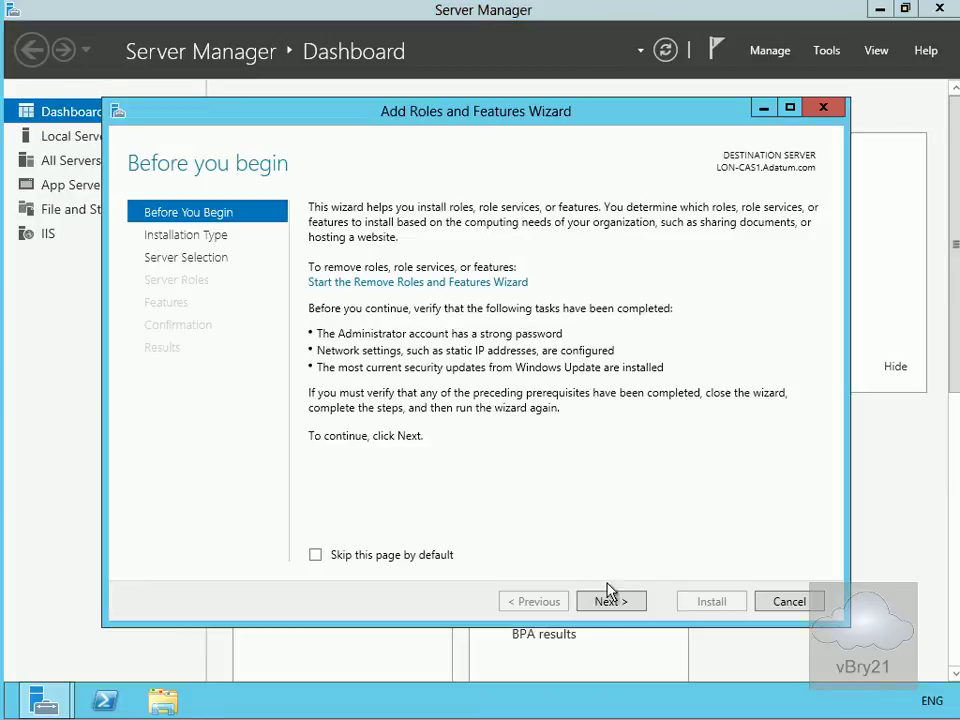
click(612, 602)
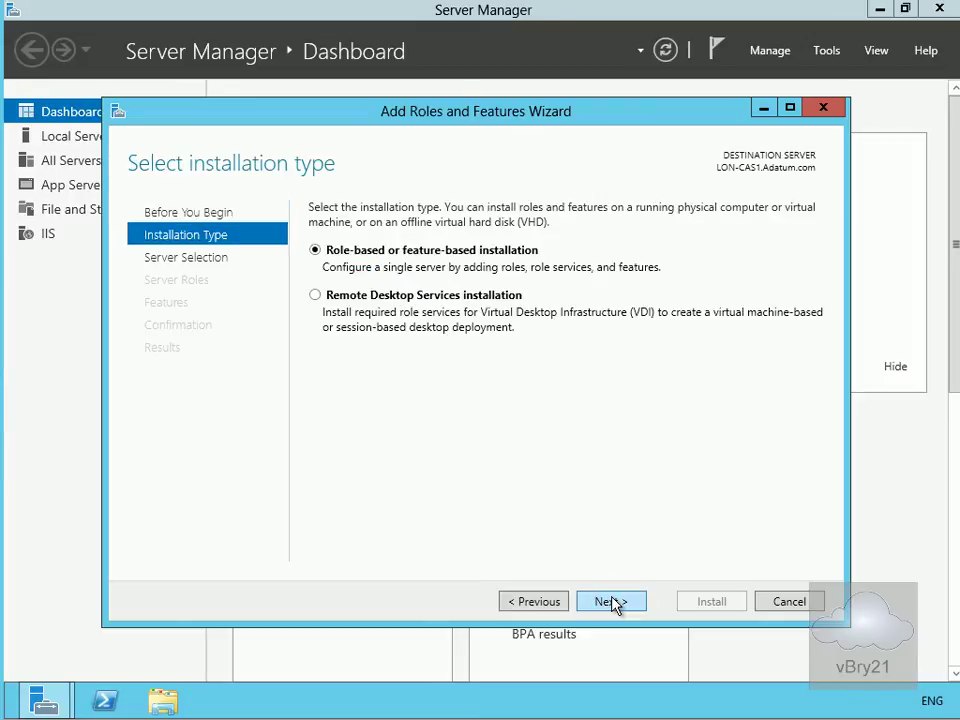
click(612, 602)
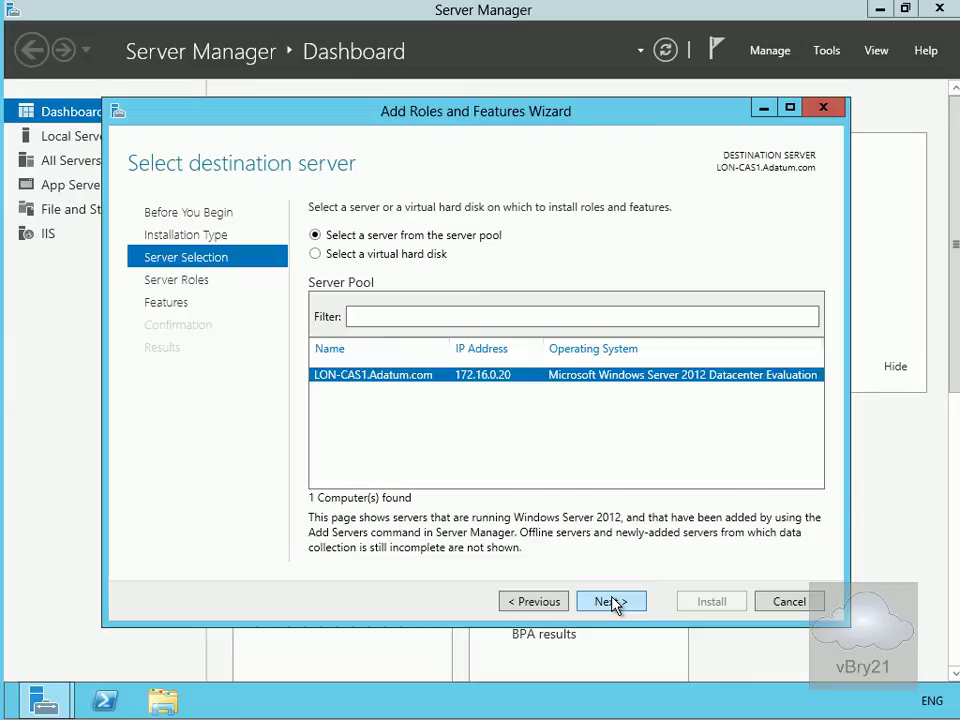
click(612, 602)
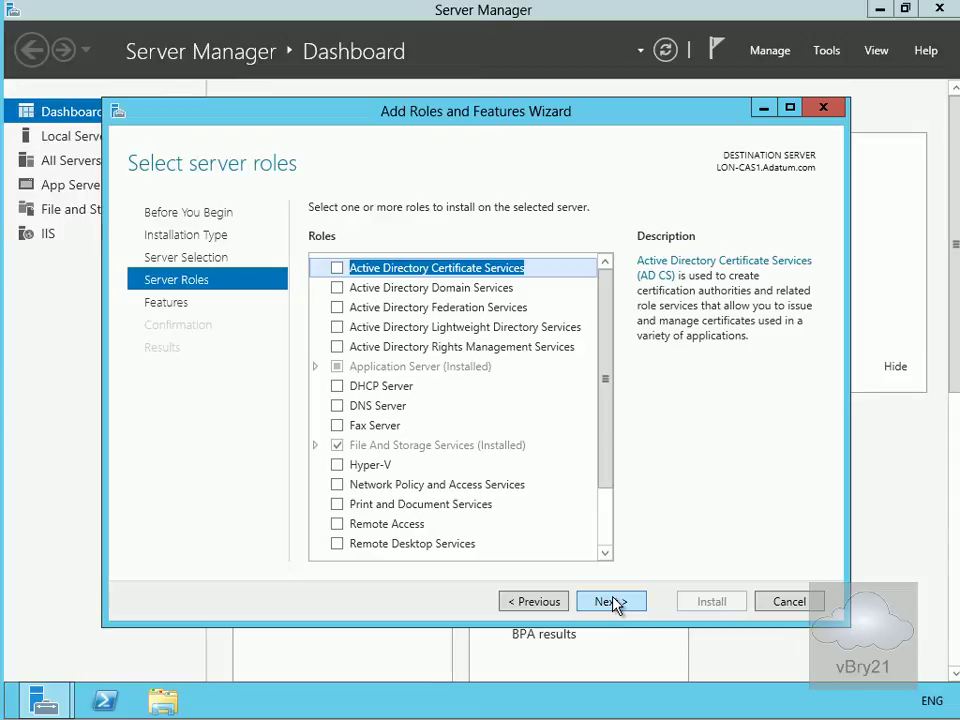
click(612, 603)
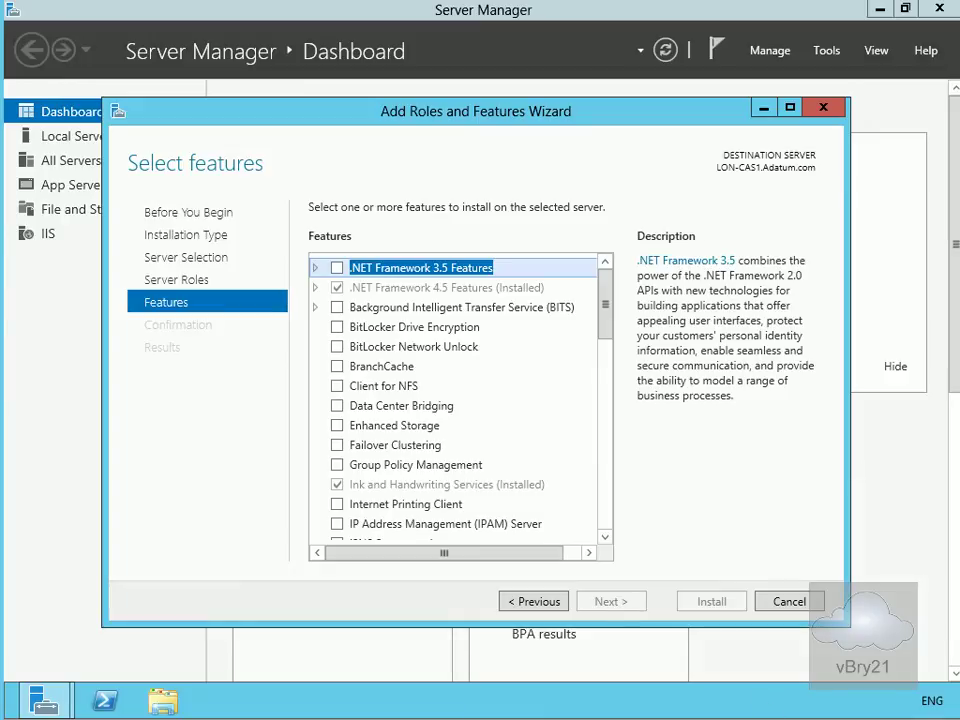
Select the Network Load Balancing feature with its required management tools and install it on LON-CAS1.
click(605, 537)
click(605, 537)
click(605, 537)
click(605, 537)
click(605, 537)
click(605, 537)
click(605, 537)
click(605, 537)
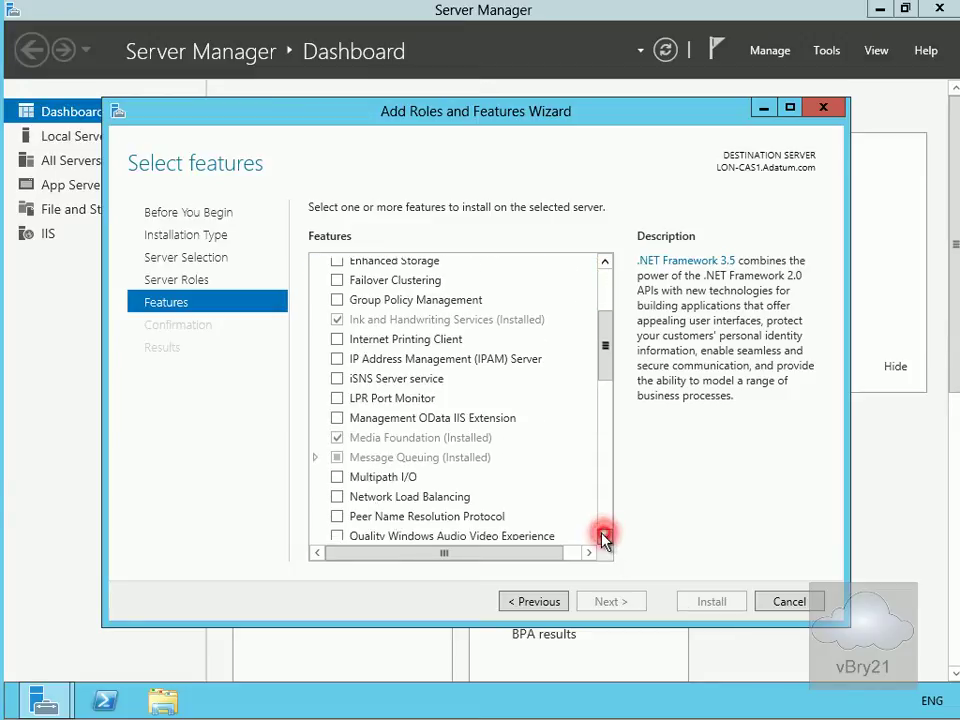
click(337, 496)
click(518, 527)
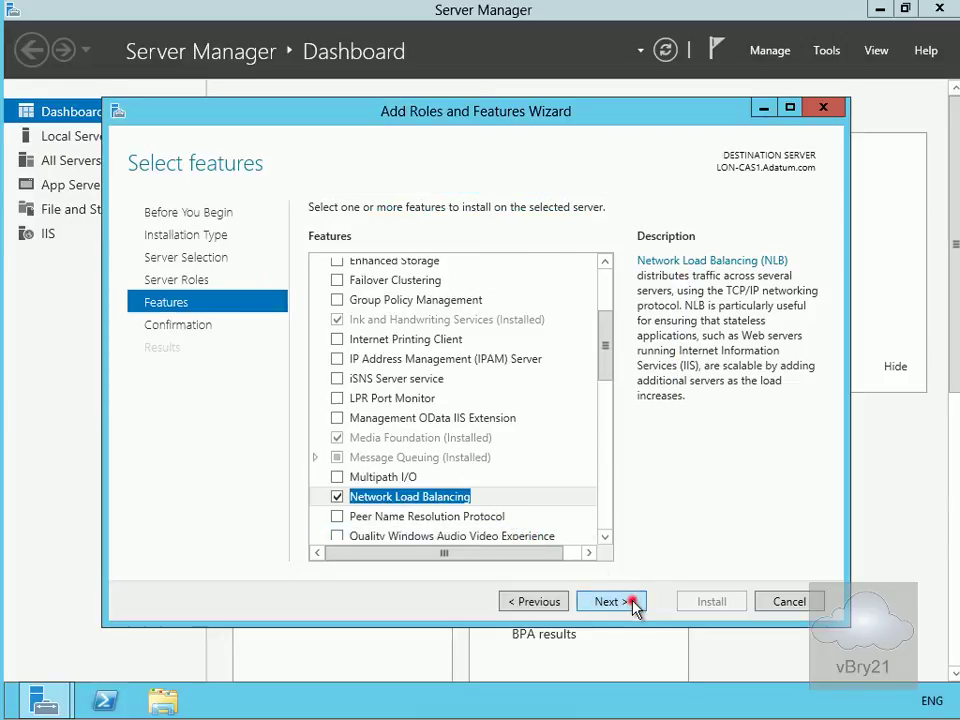
click(630, 604)
click(717, 607)
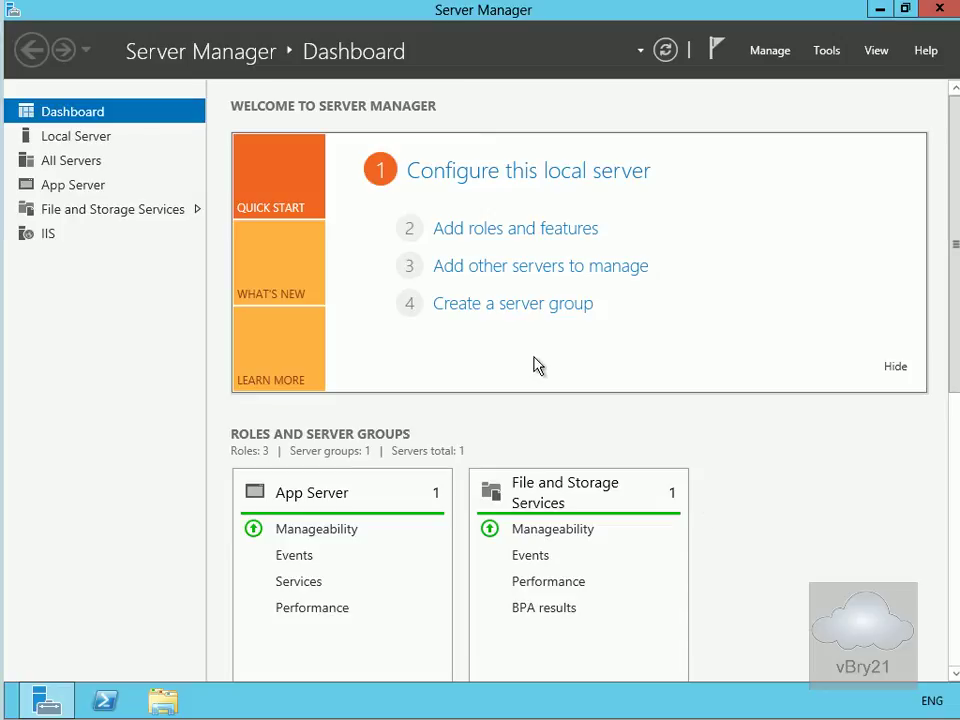
On LON-CAS2, start a role-based or feature-based installation and proceed to feature selection without adding any server roles.
click(506, 231)
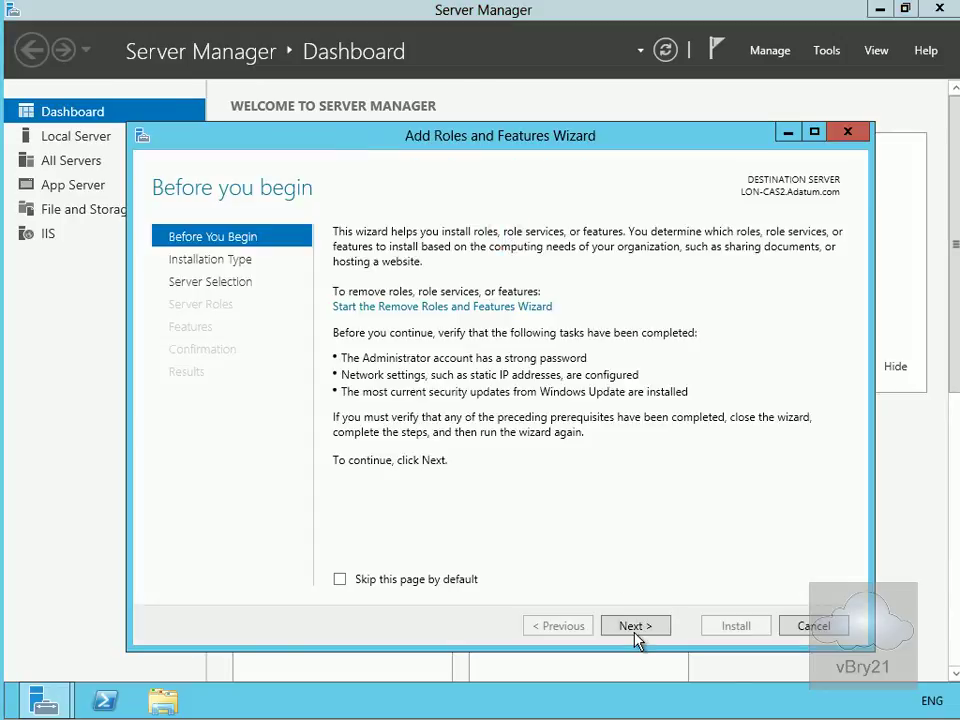
click(636, 627)
click(636, 627)
click(633, 626)
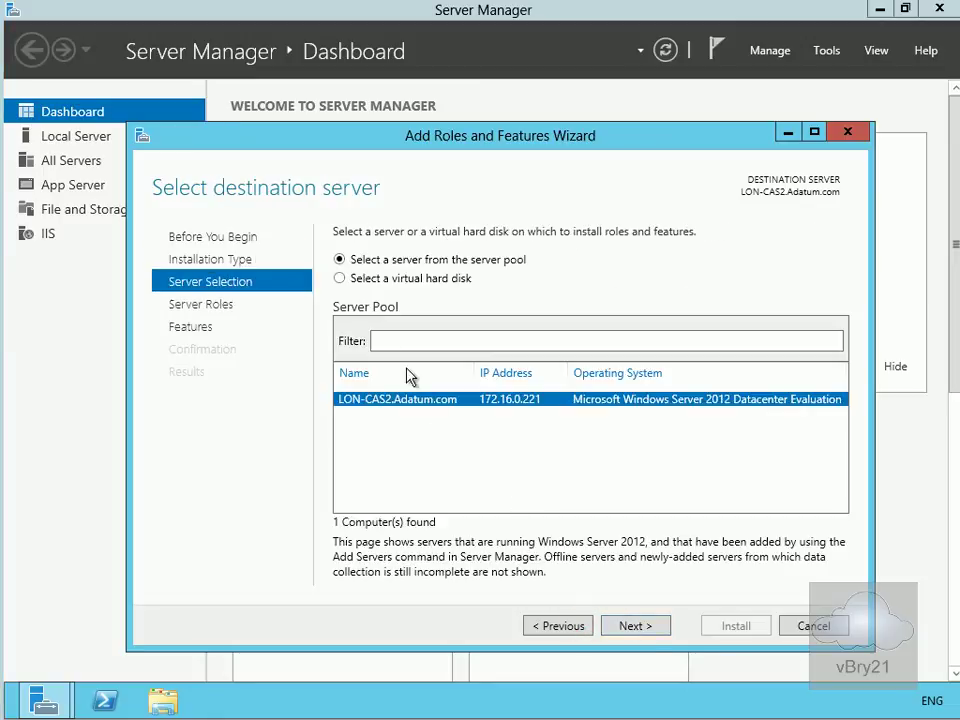
click(637, 628)
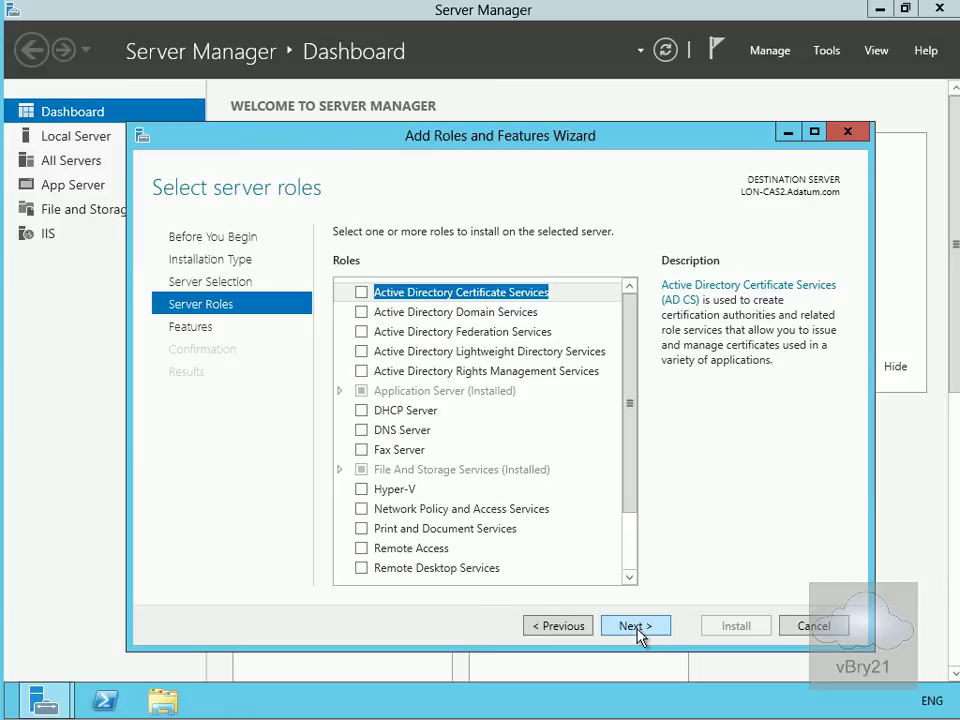
click(637, 627)
Install the Network Load Balancing feature and its management tools on LON-CAS2, closing the wizard once installation completes.
drag(630, 365, 640, 418)
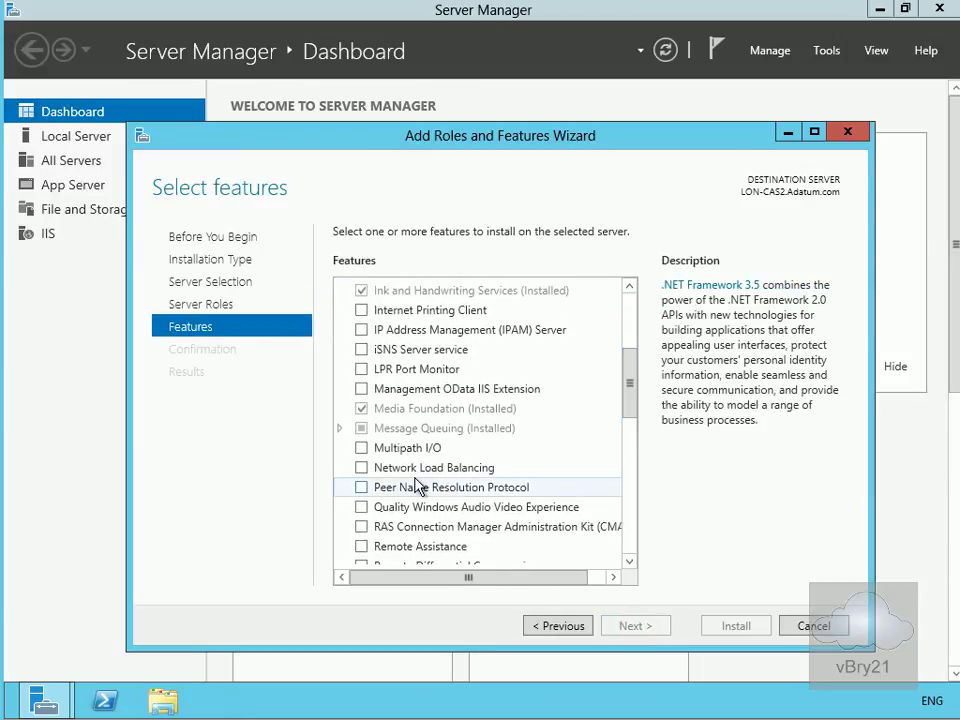
click(362, 468)
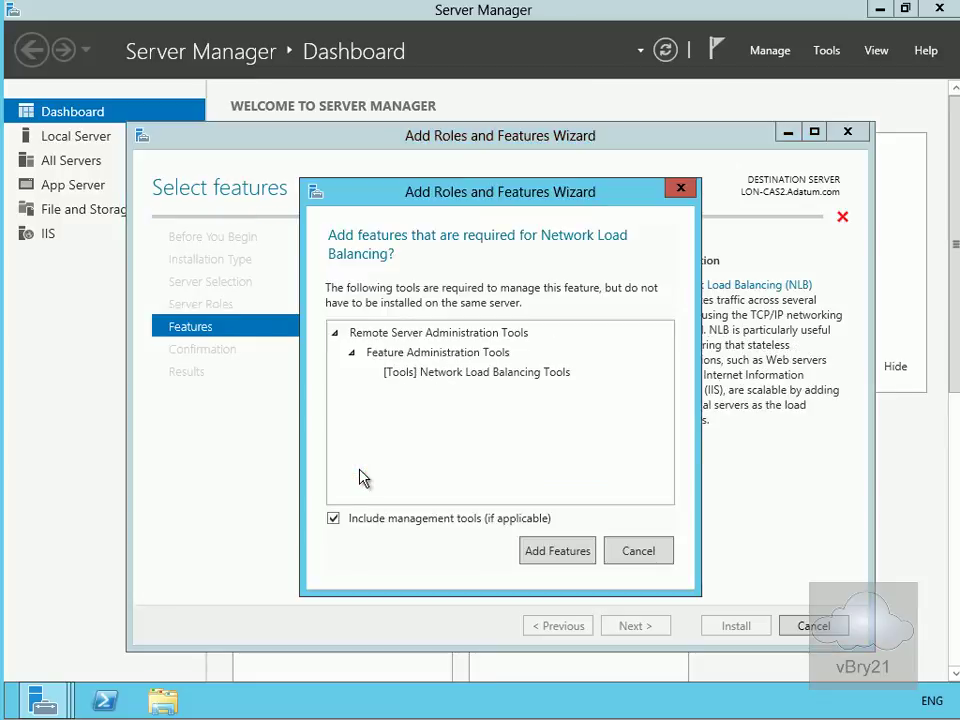
click(549, 551)
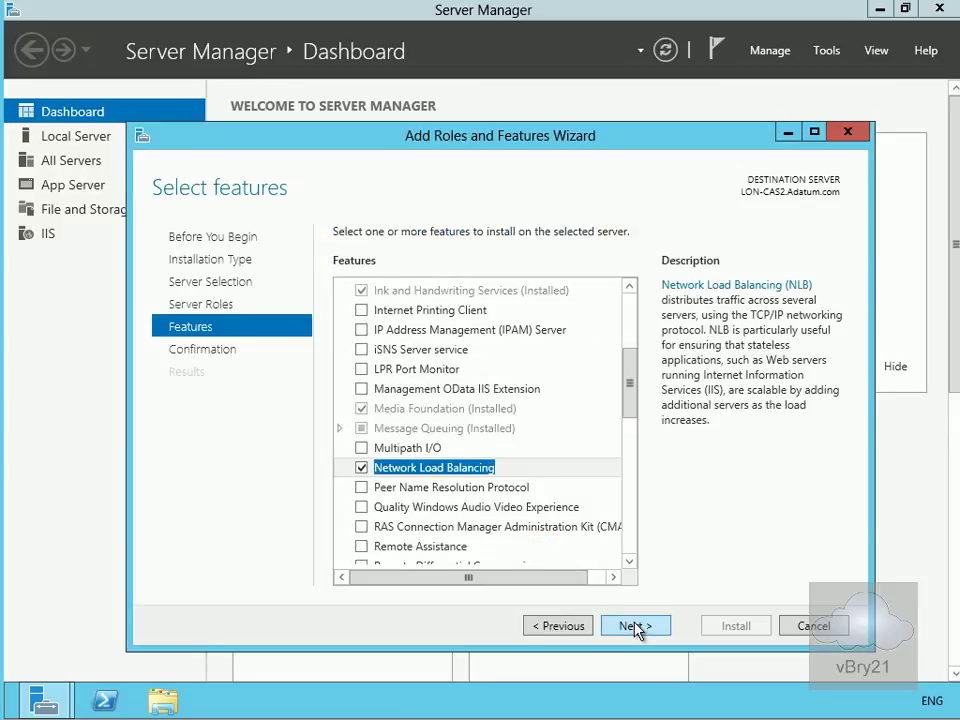
click(634, 627)
click(739, 629)
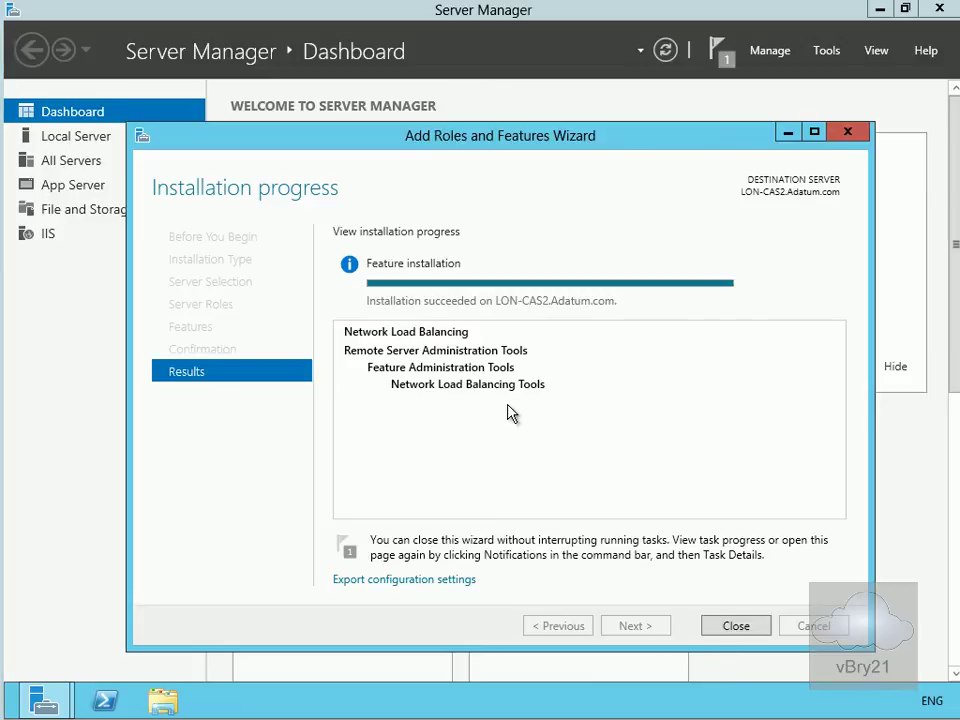
click(736, 626)
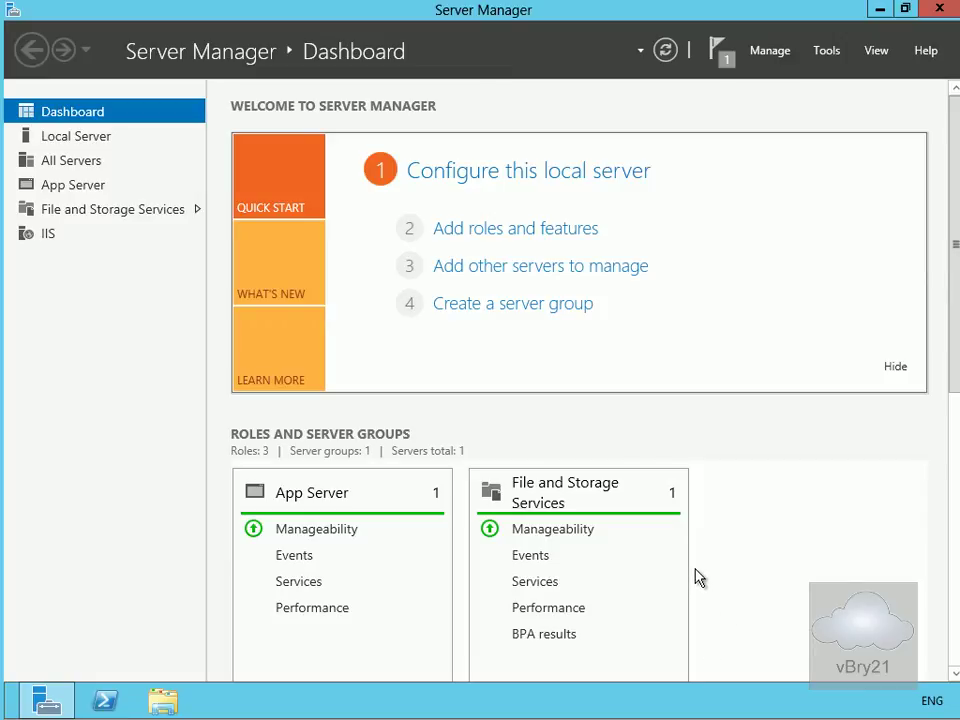
Open Network Load Balancing Manager from Server Manager and maximize its window.
click(827, 55)
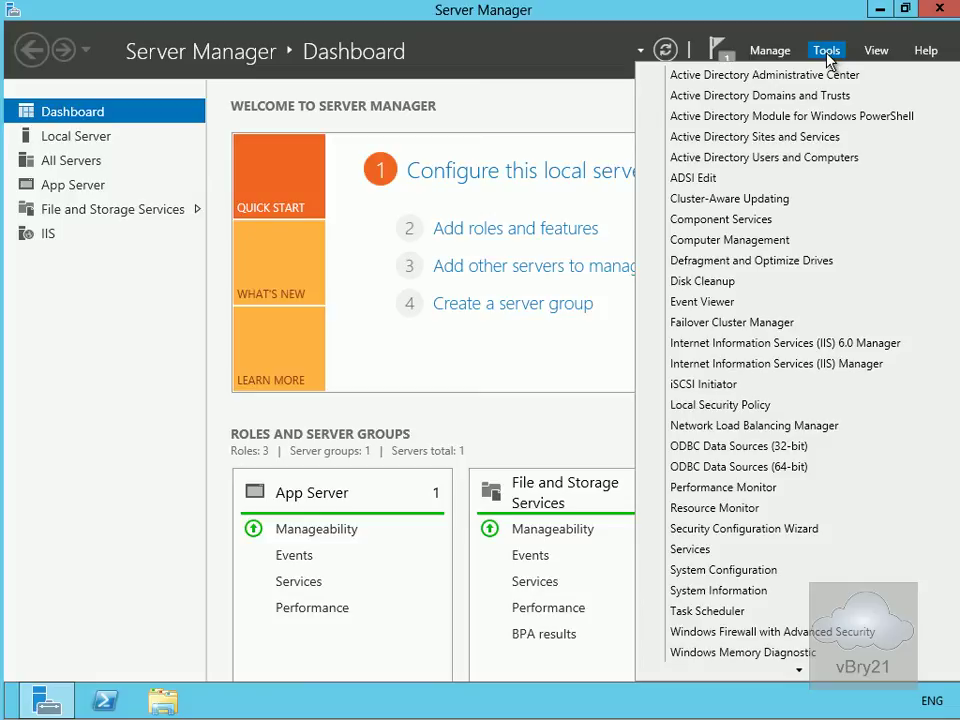
click(784, 426)
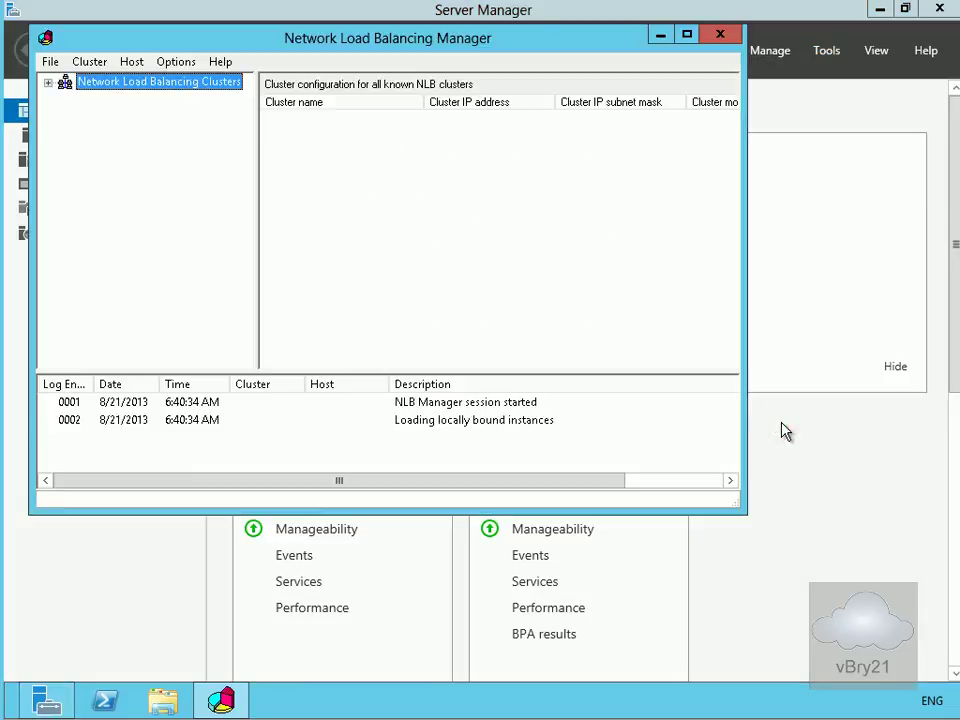
click(692, 34)
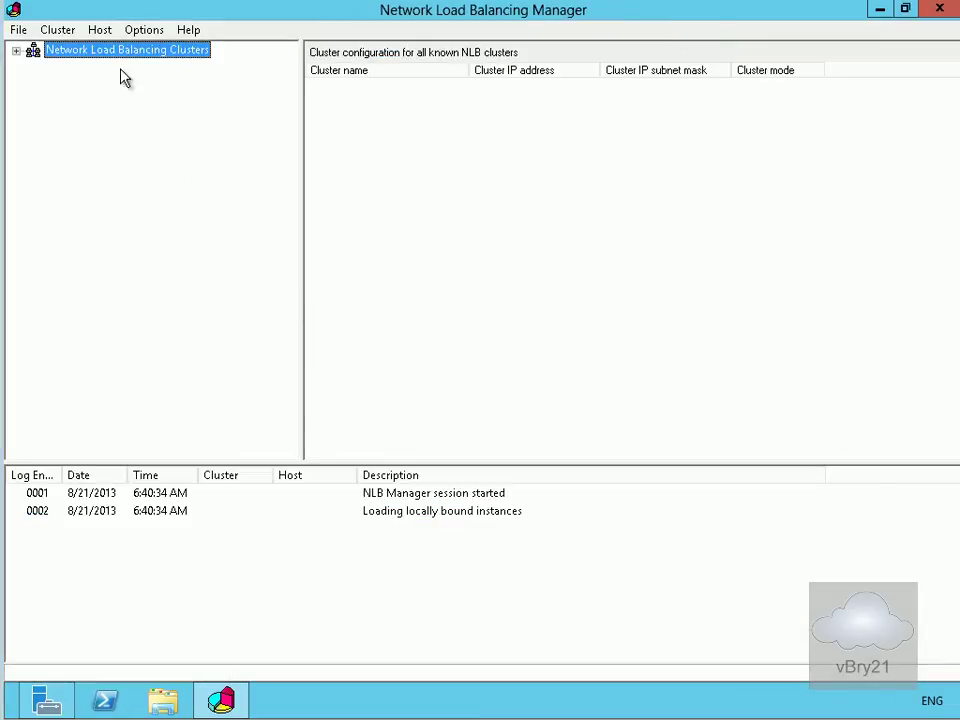
Start a new NLB cluster, connect to host LON-CAS1 and proceed to host parameters with its Ethernet interface selected.
click(62, 29)
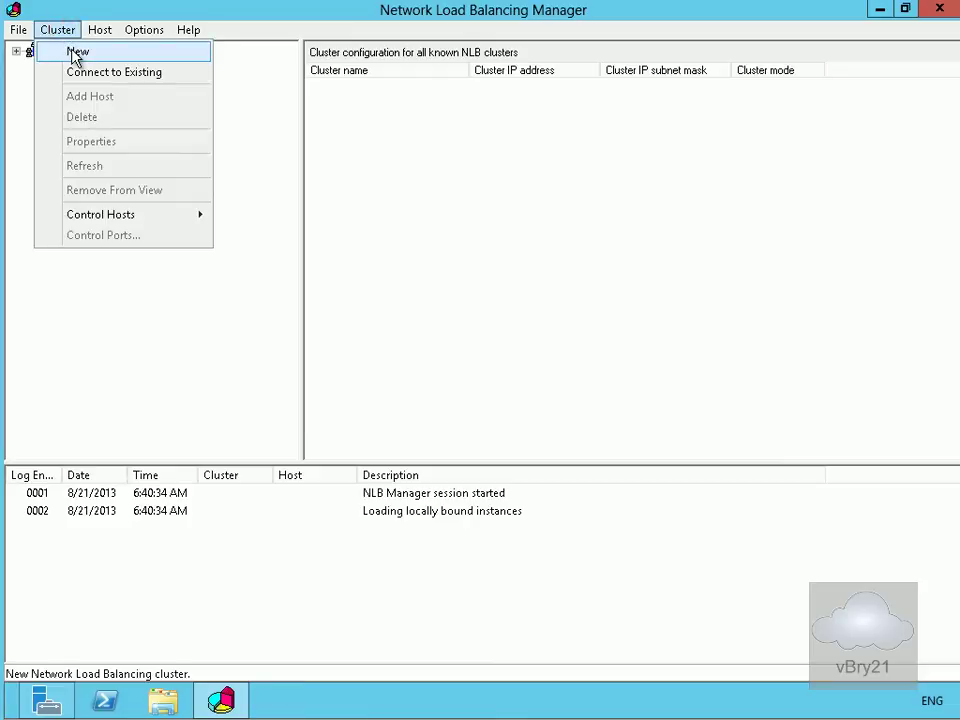
click(72, 51)
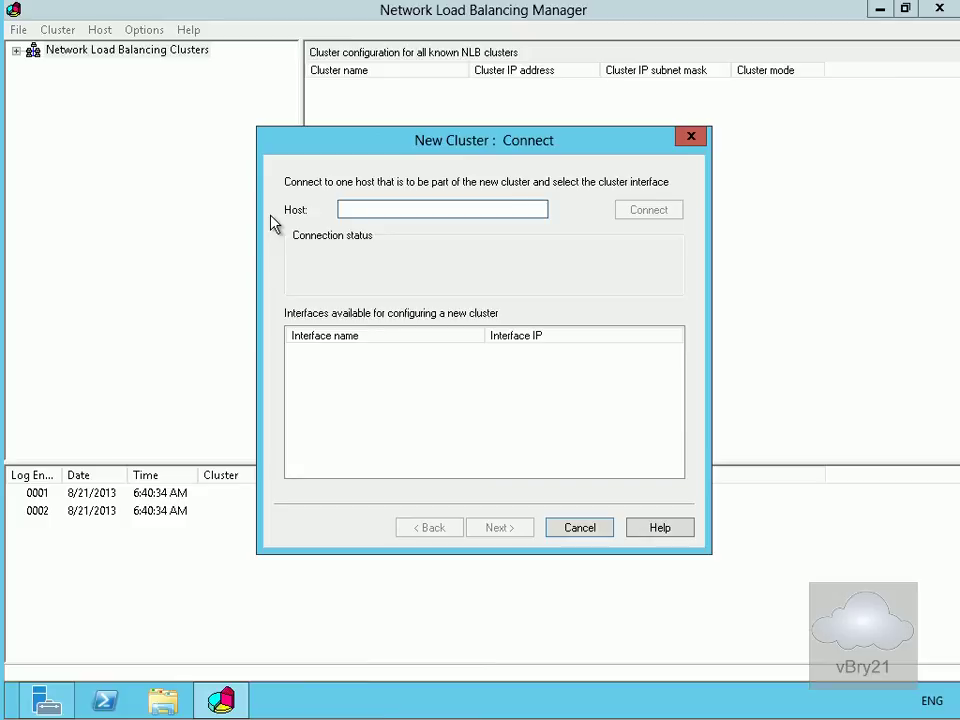
text(LON-CAS1)
click(648, 209)
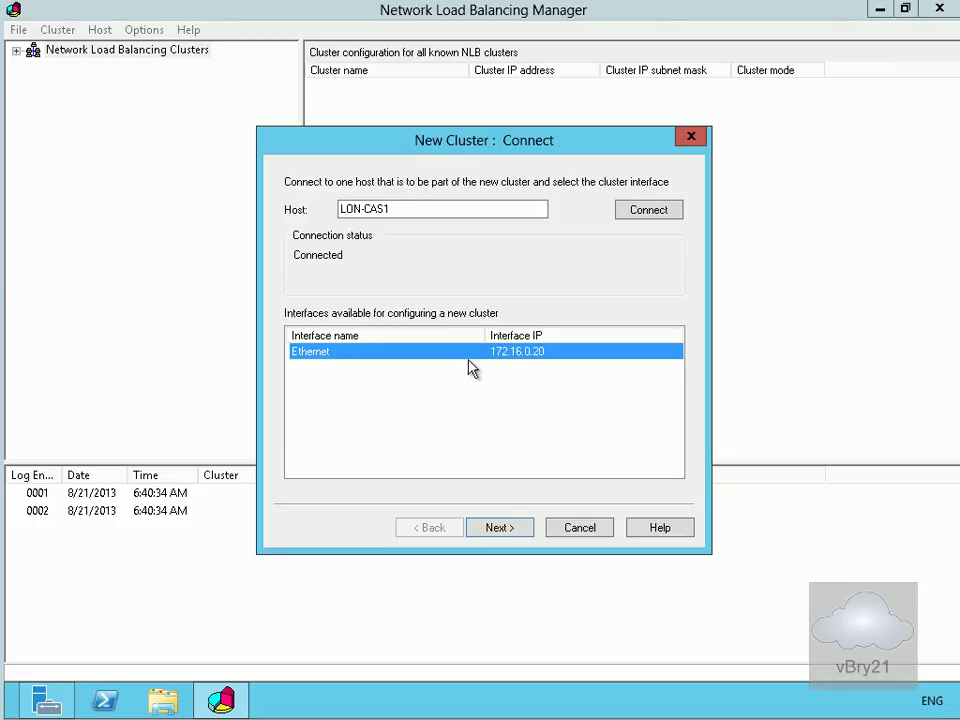
click(515, 533)
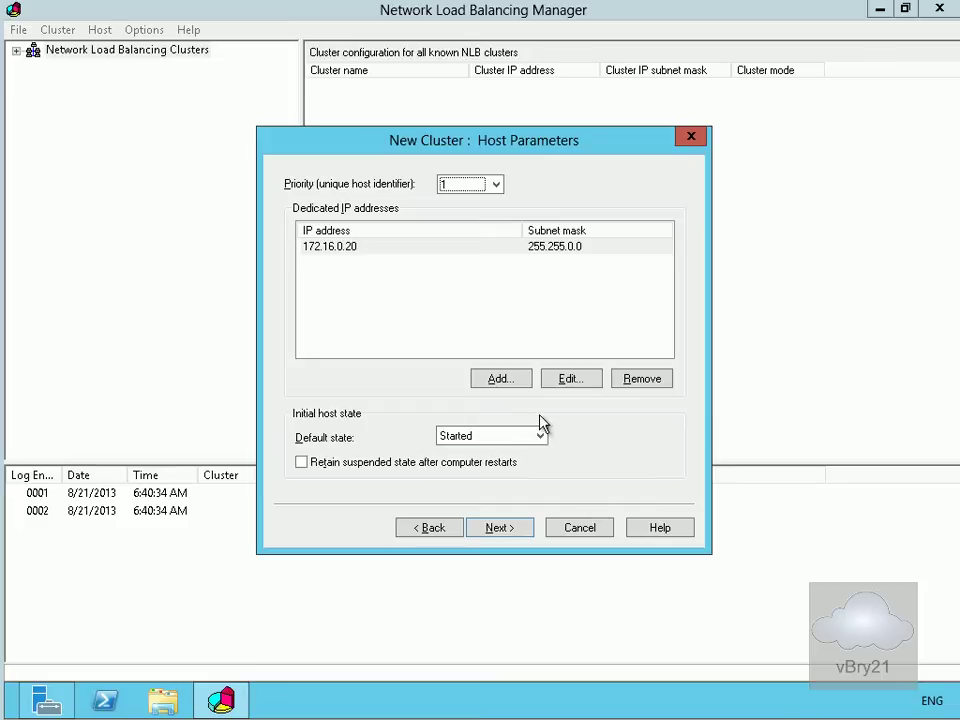
Keep the default host parameters and add 172.16.0.6 with subnet mask 255.255.0.0 as the cluster IP address.
click(521, 530)
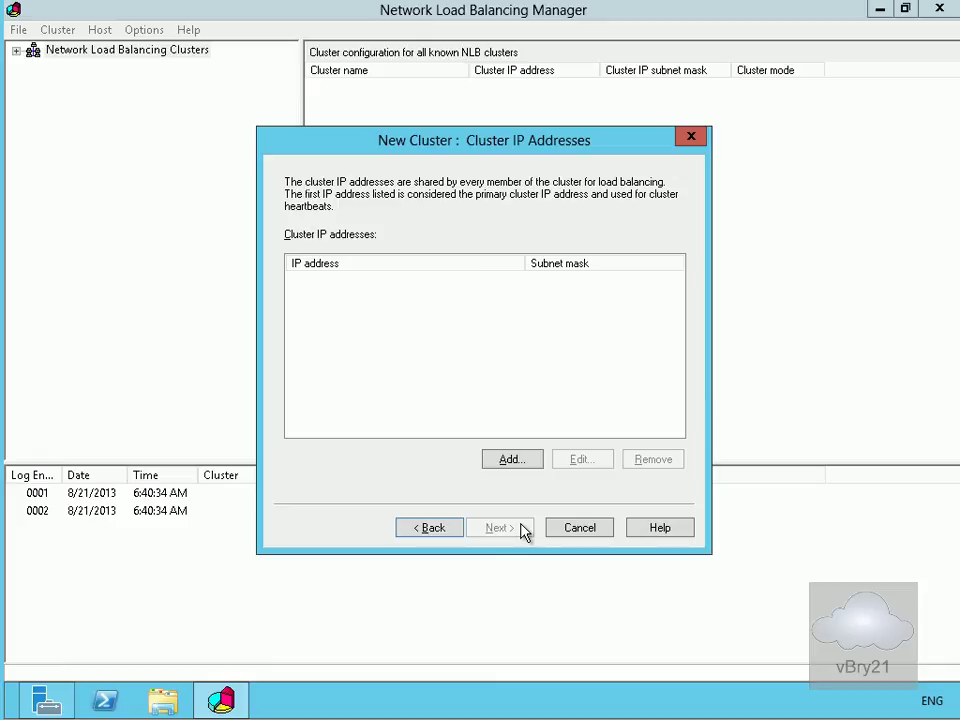
click(510, 461)
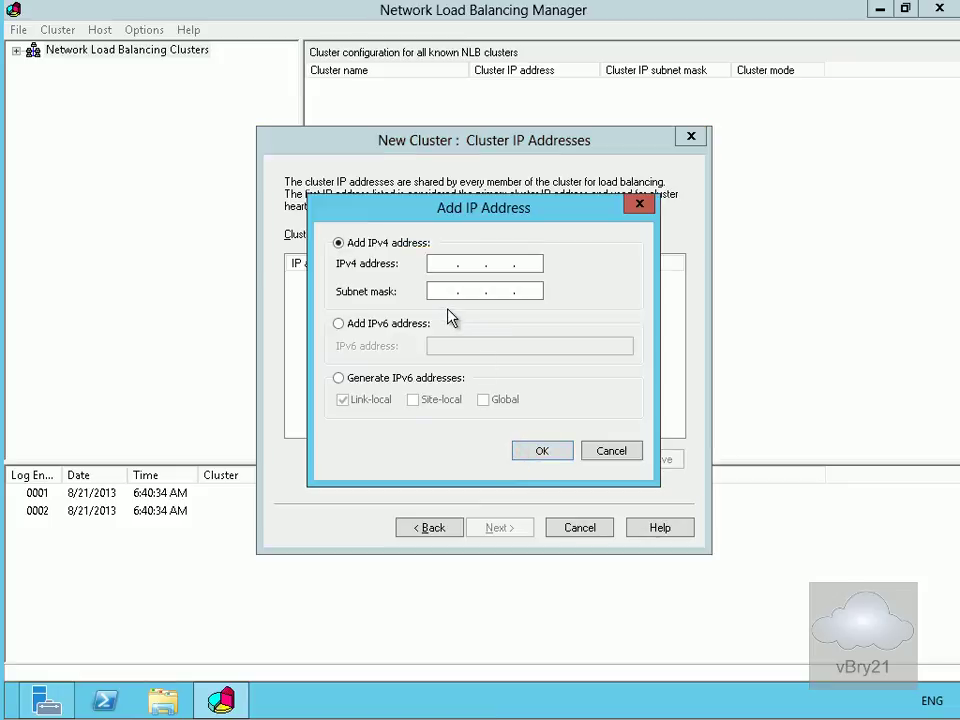
click(440, 263)
text(172.16.0.6)
key(Tab)
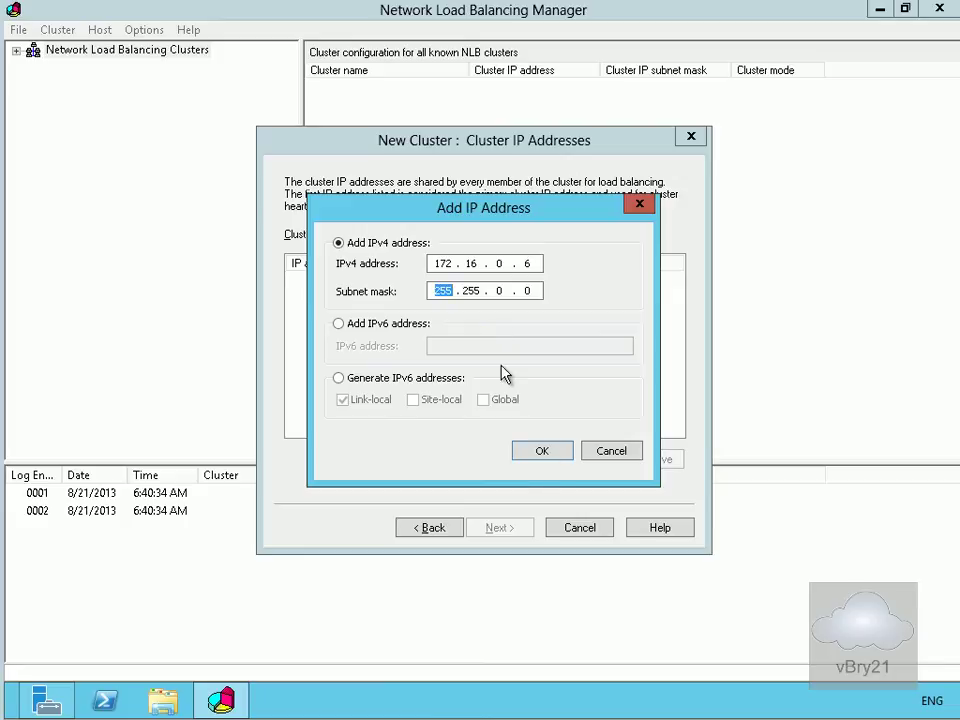
click(550, 459)
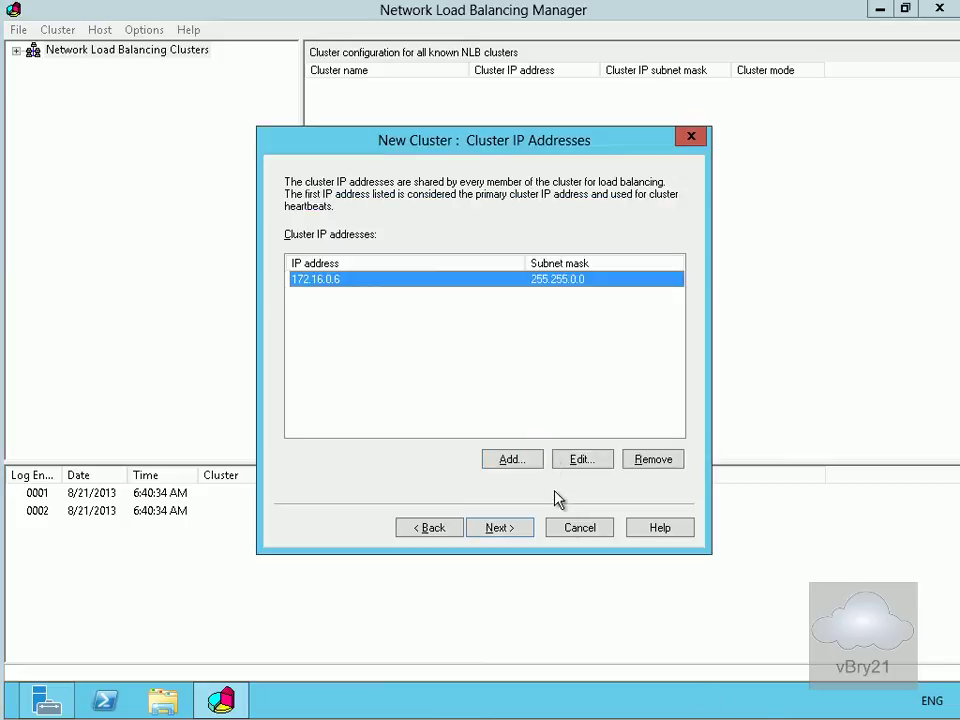
Set the cluster's full Internet name to webmail.adatum.com in Multicast mode and finish creating it with the default port rules.
click(500, 529)
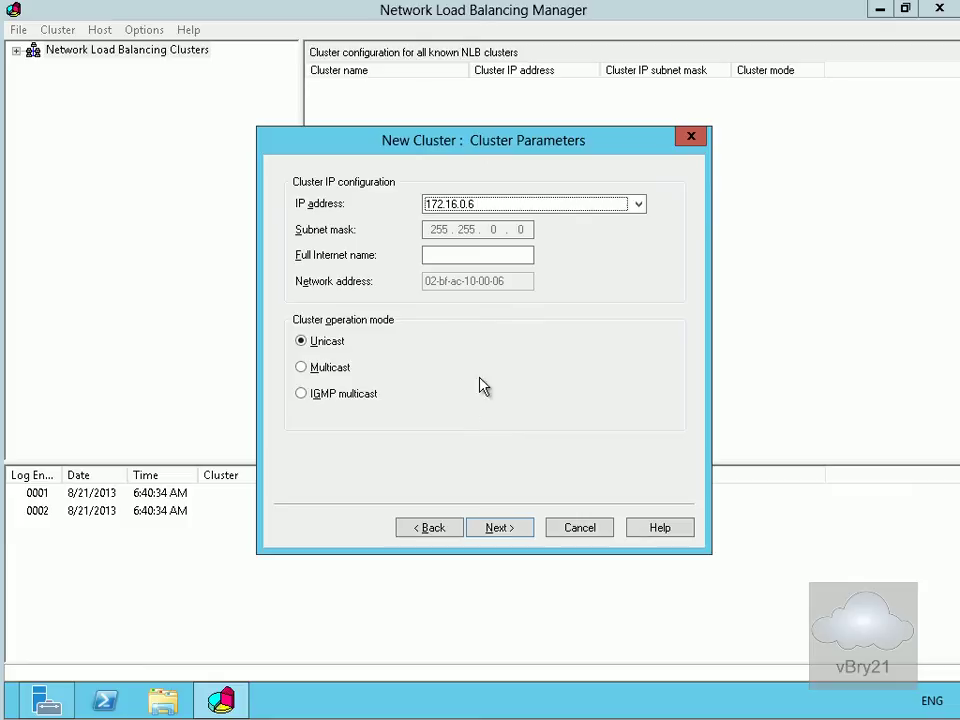
click(446, 257)
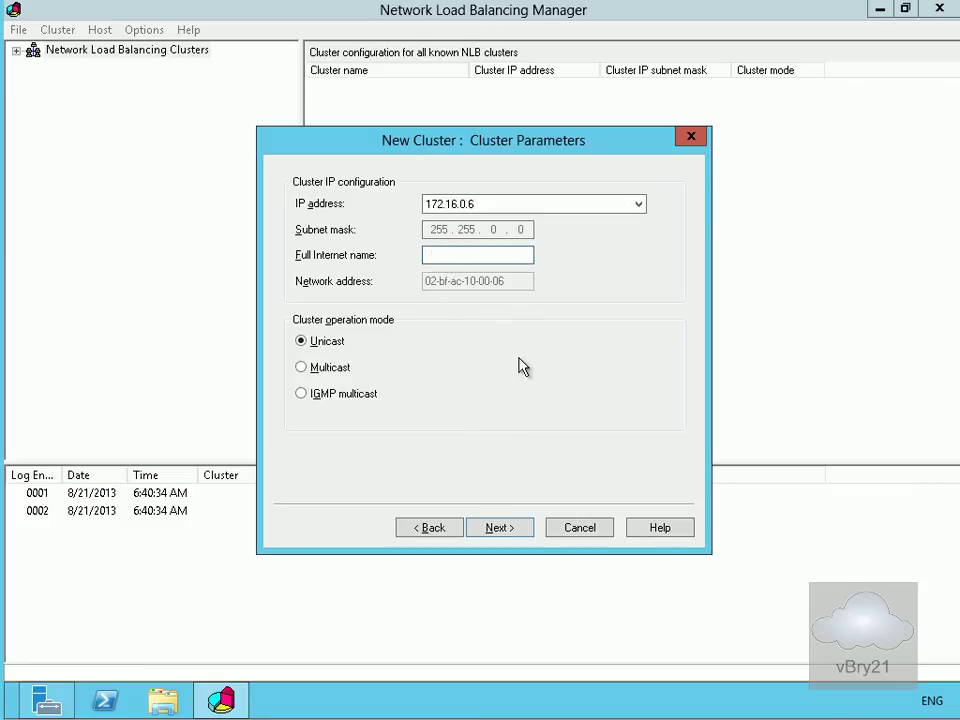
text(webmail.adatum.com)
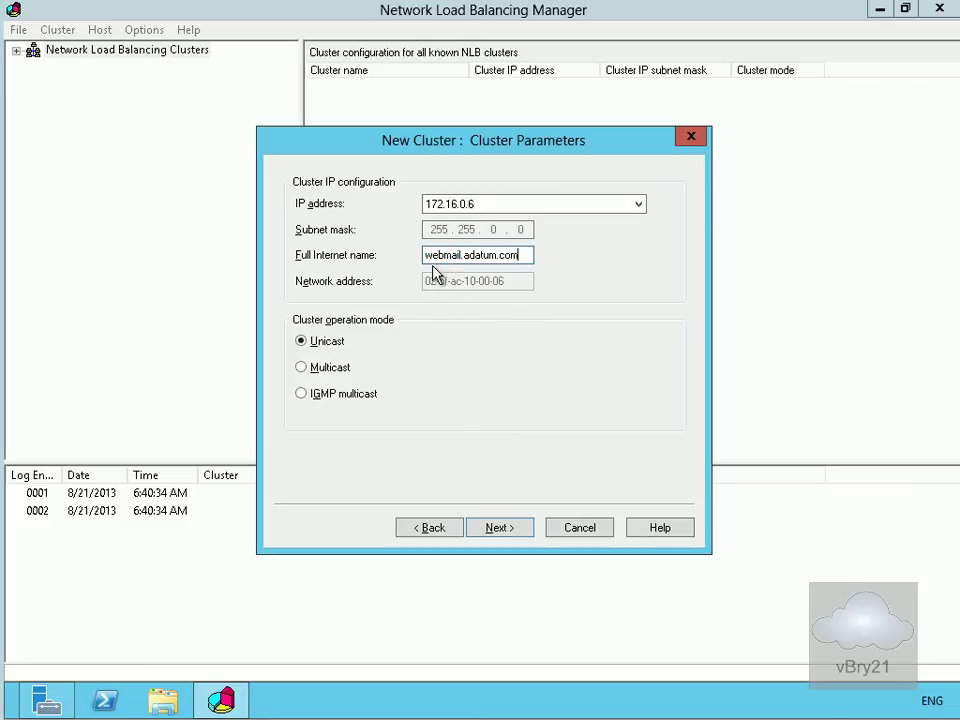
click(317, 367)
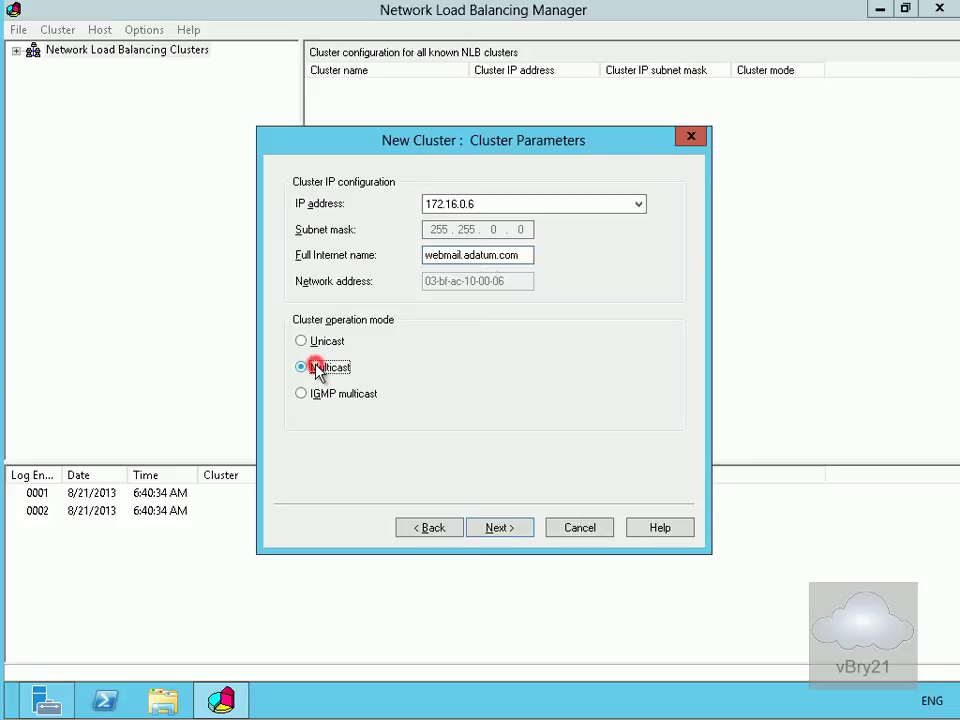
click(505, 531)
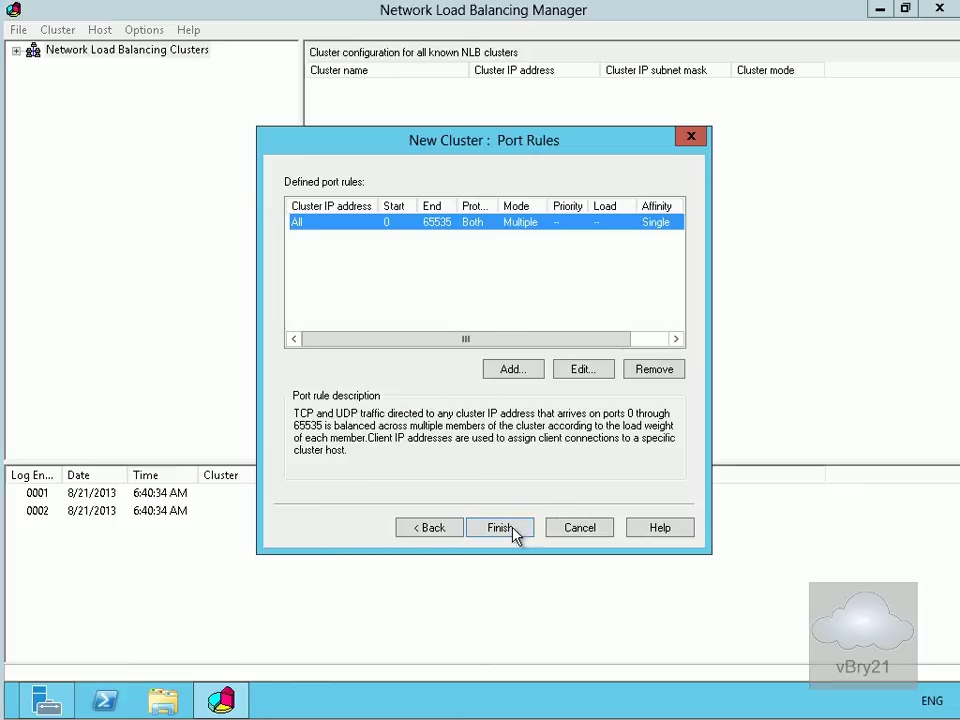
click(510, 529)
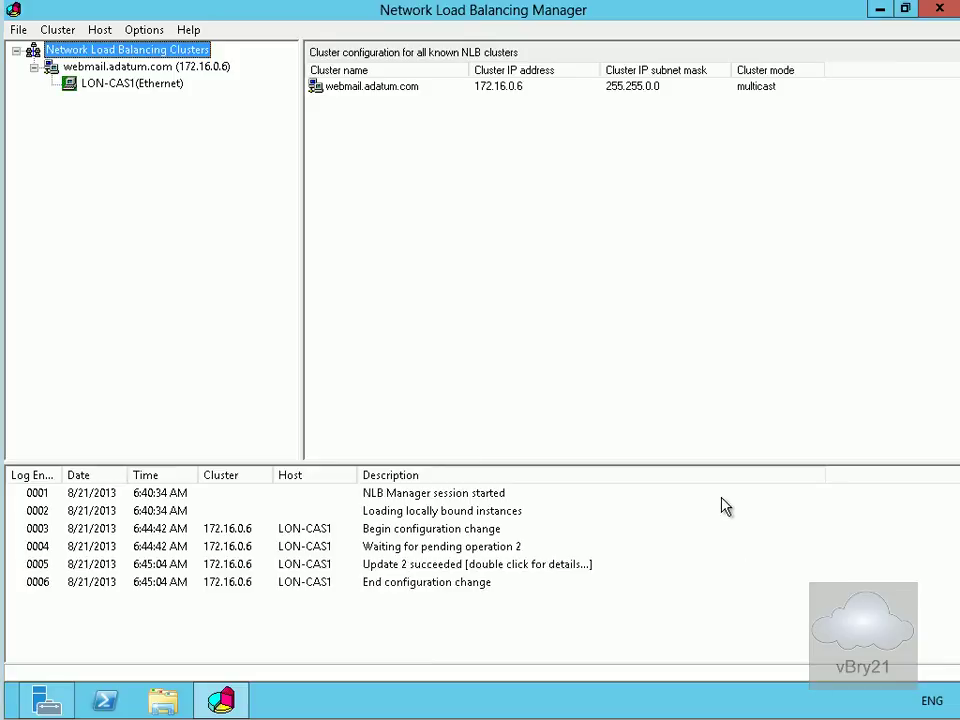
Add host lon-cas2 to the webmail.adatum.com cluster through its Ethernet interface, keeping the default host parameters and port rules.
right_click(153, 67)
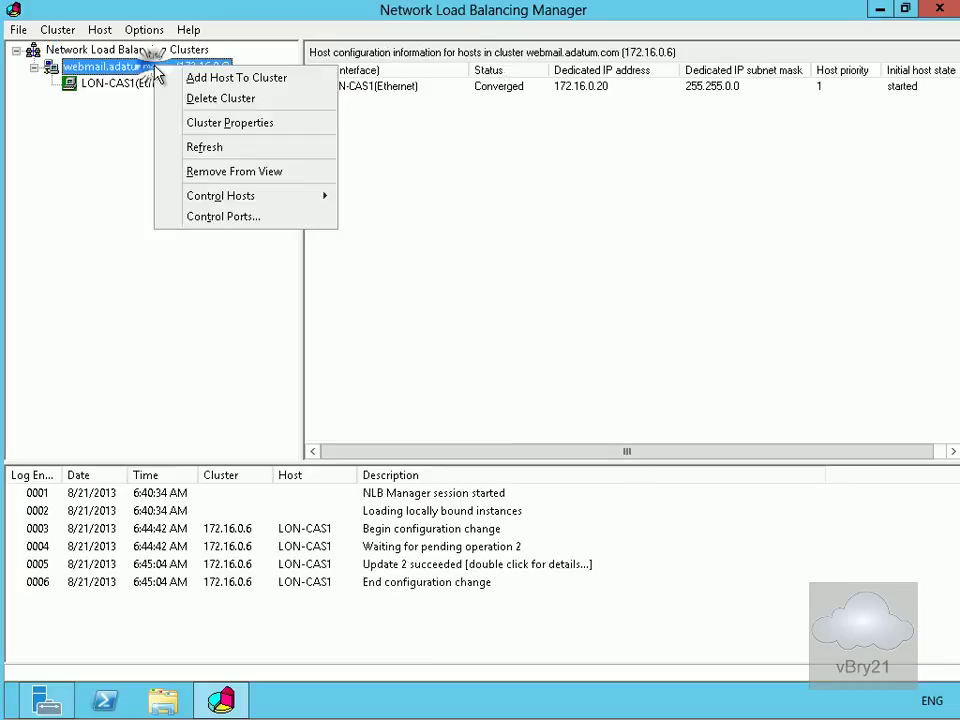
click(203, 83)
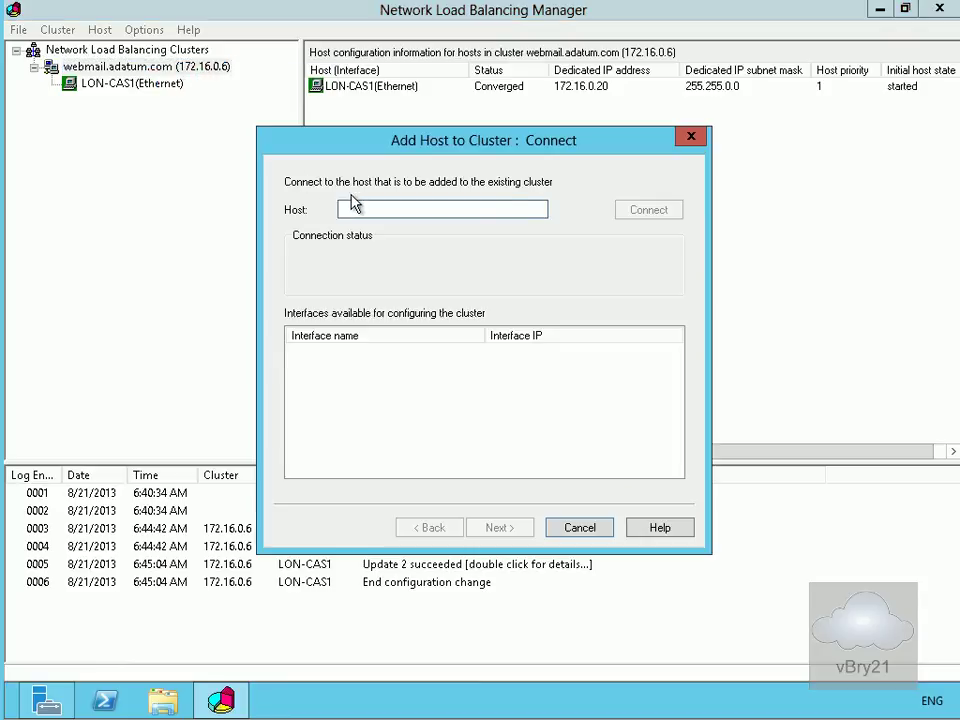
text(lon-cas2)
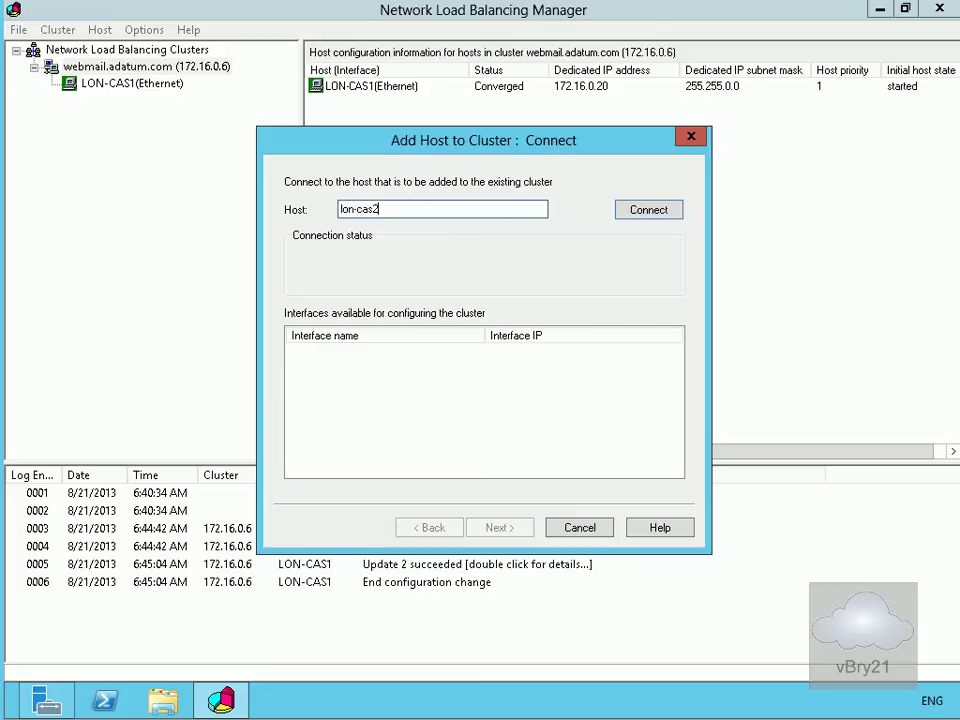
click(664, 210)
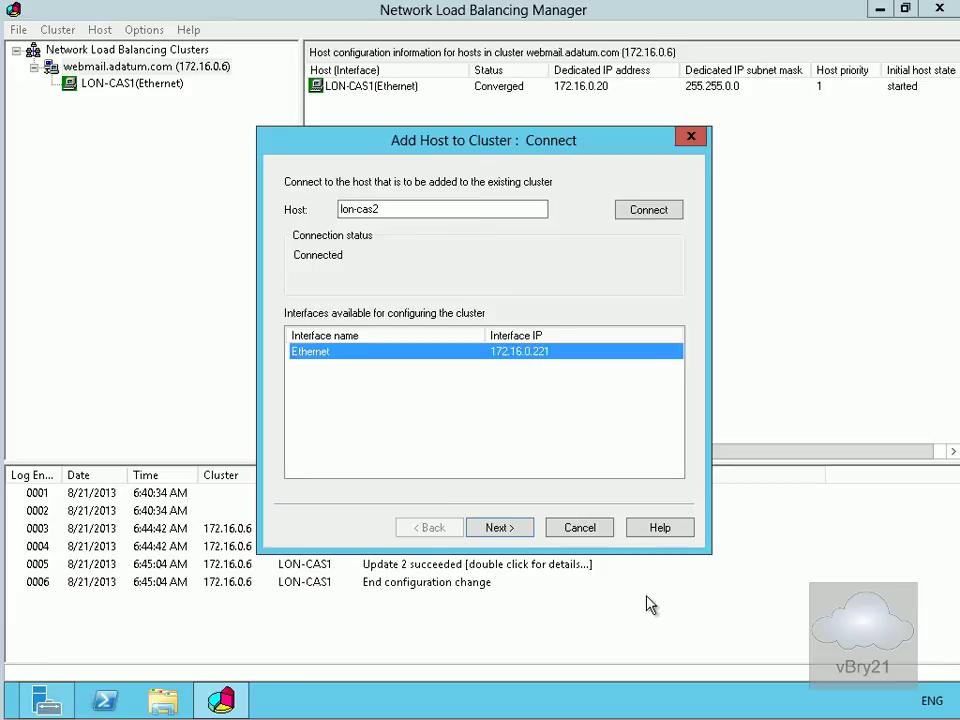
click(505, 531)
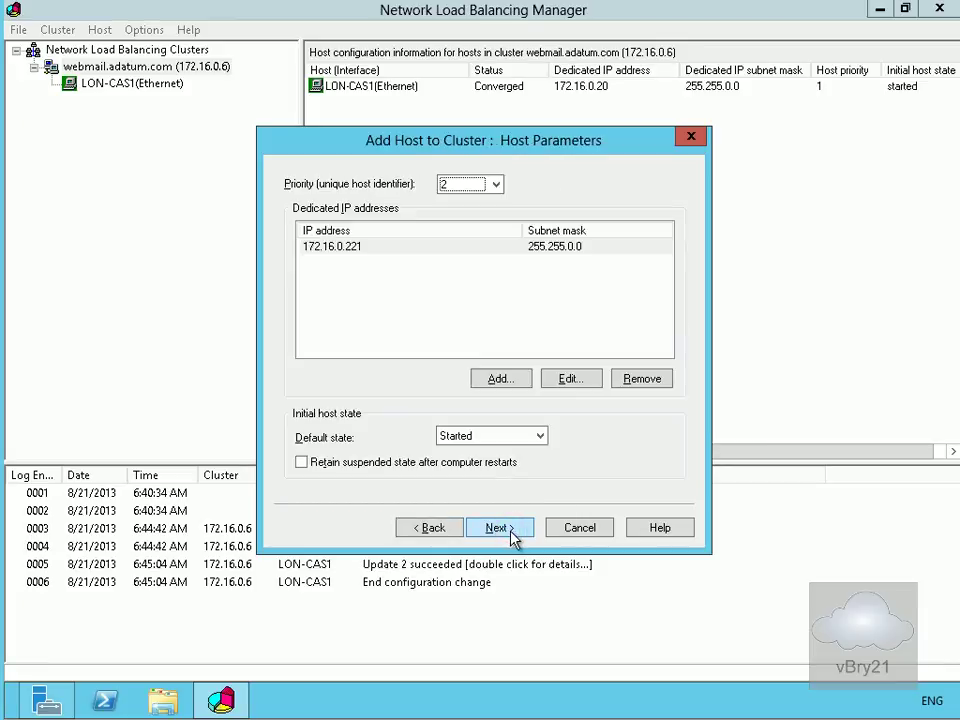
click(512, 533)
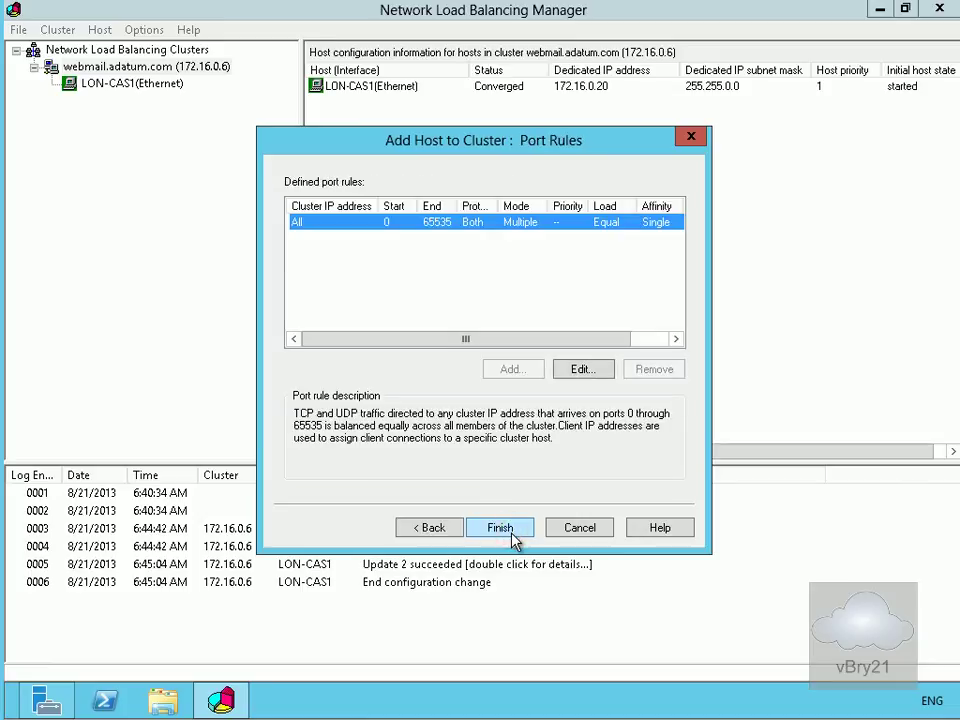
click(500, 528)
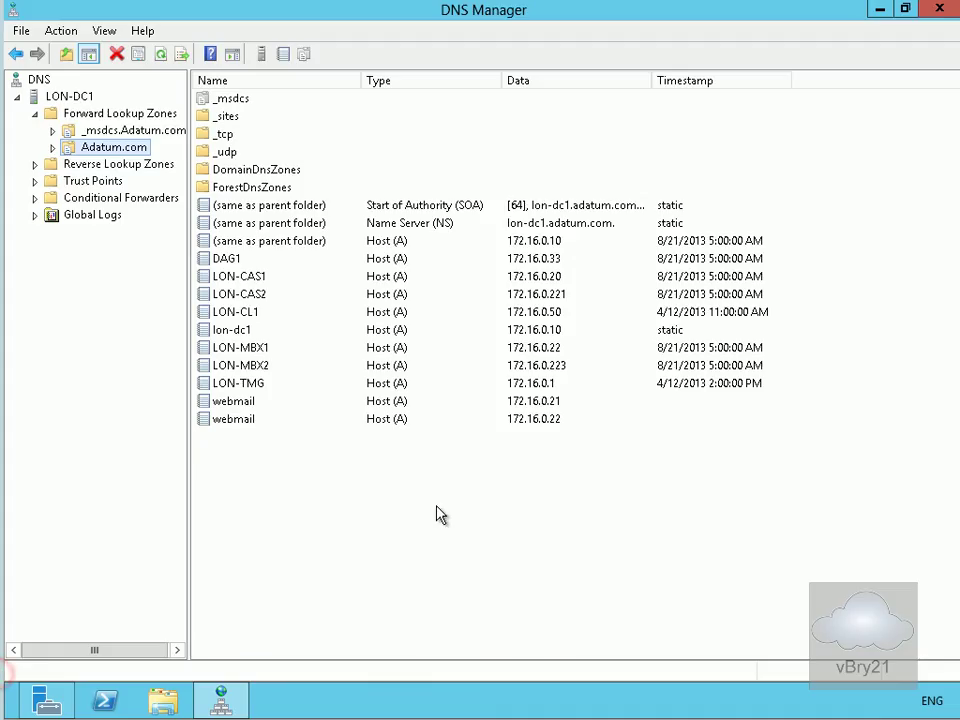
In DNS Manager on LON-DC1, delete the webmail host record for 172.16.0.22 from the Adatum.com zone.
click(238, 420)
right_click(236, 420)
click(268, 430)
click(540, 420)
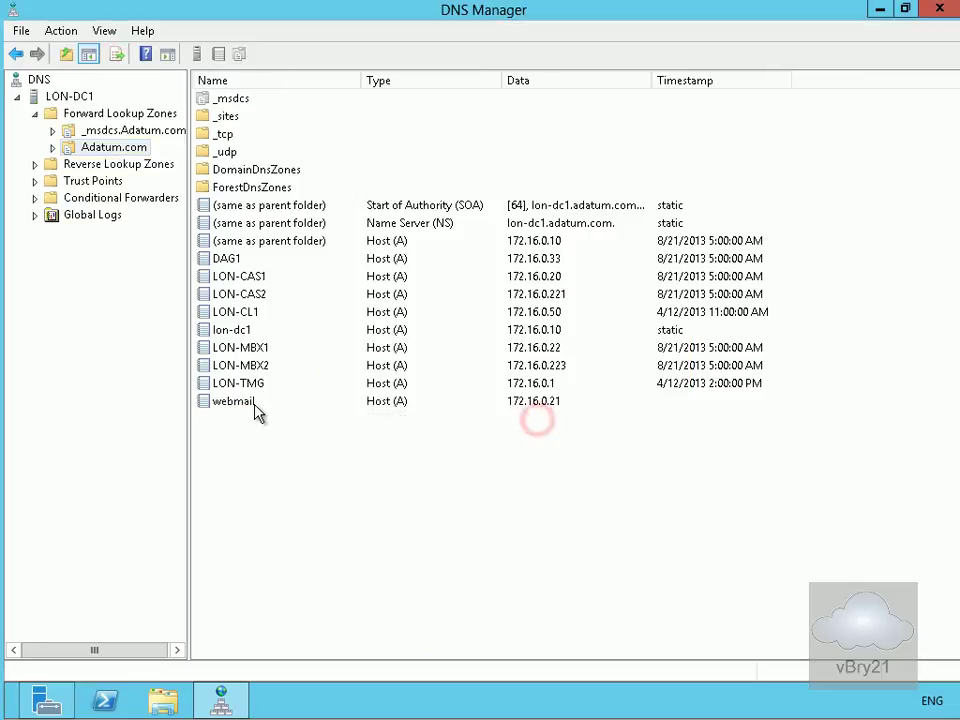
Set the remaining webmail host record's IP address to 172.16.0.6 and save the record.
click(254, 406)
right_click(253, 408)
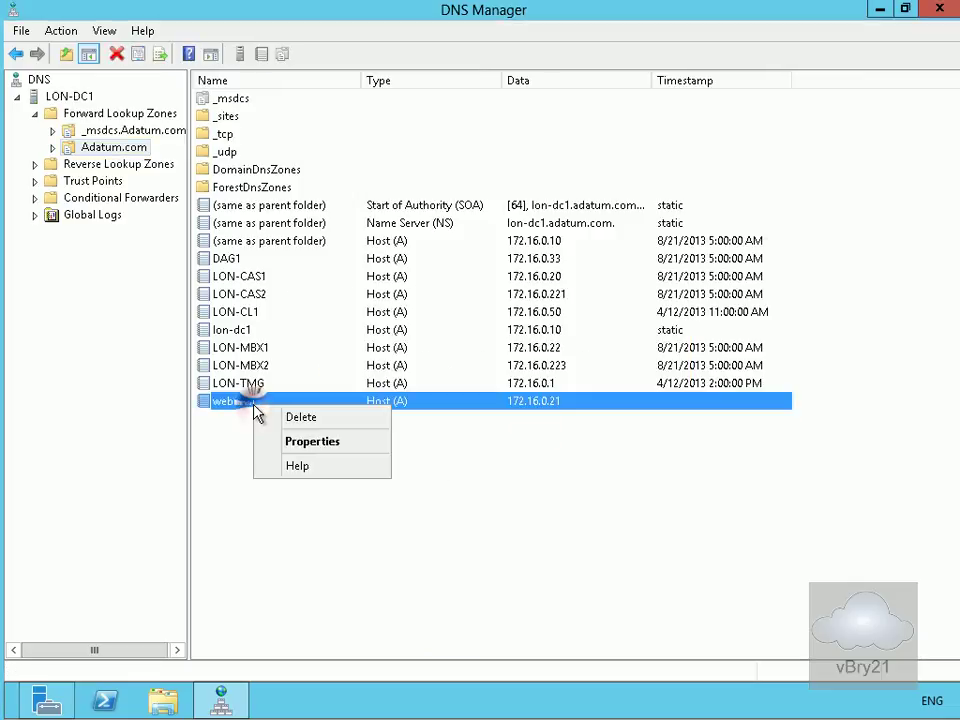
click(312, 446)
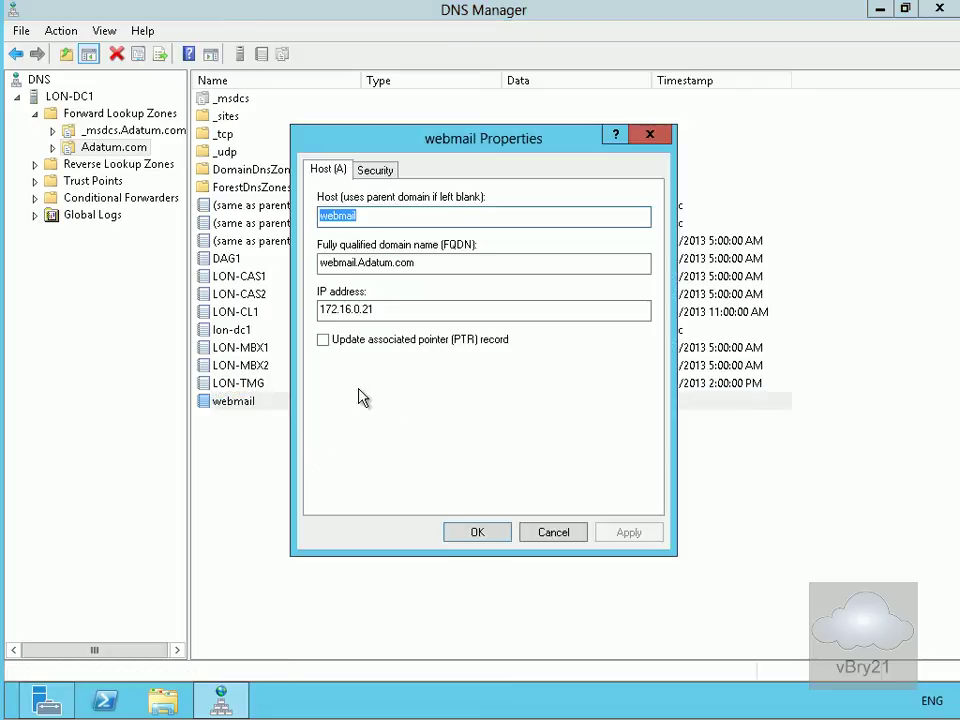
click(386, 312)
key(BackSpace)
key(BackSpace)
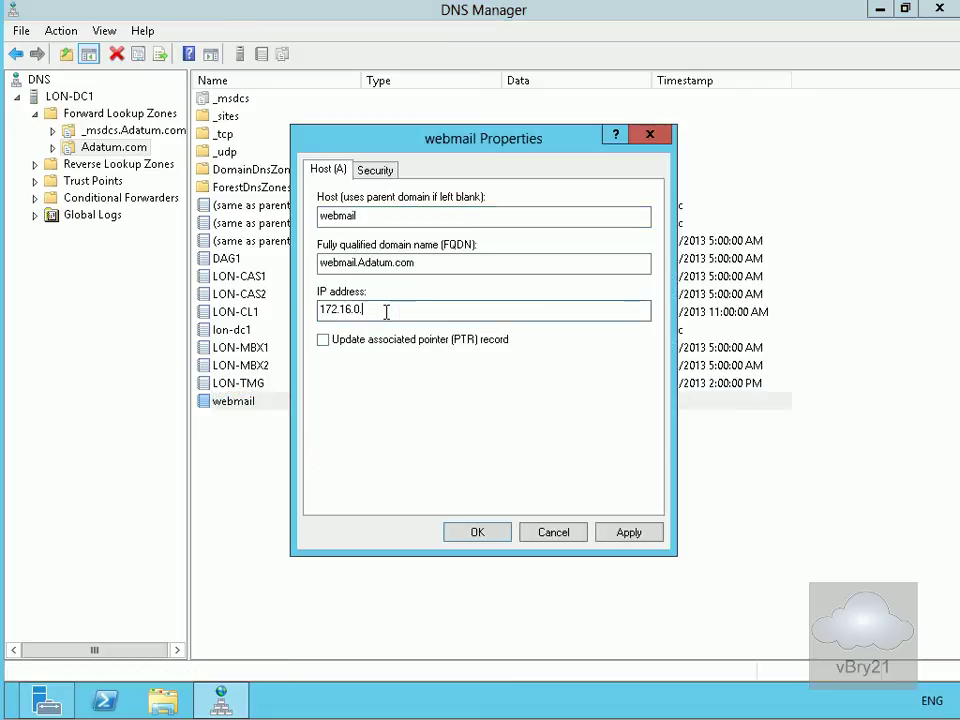
text(6)
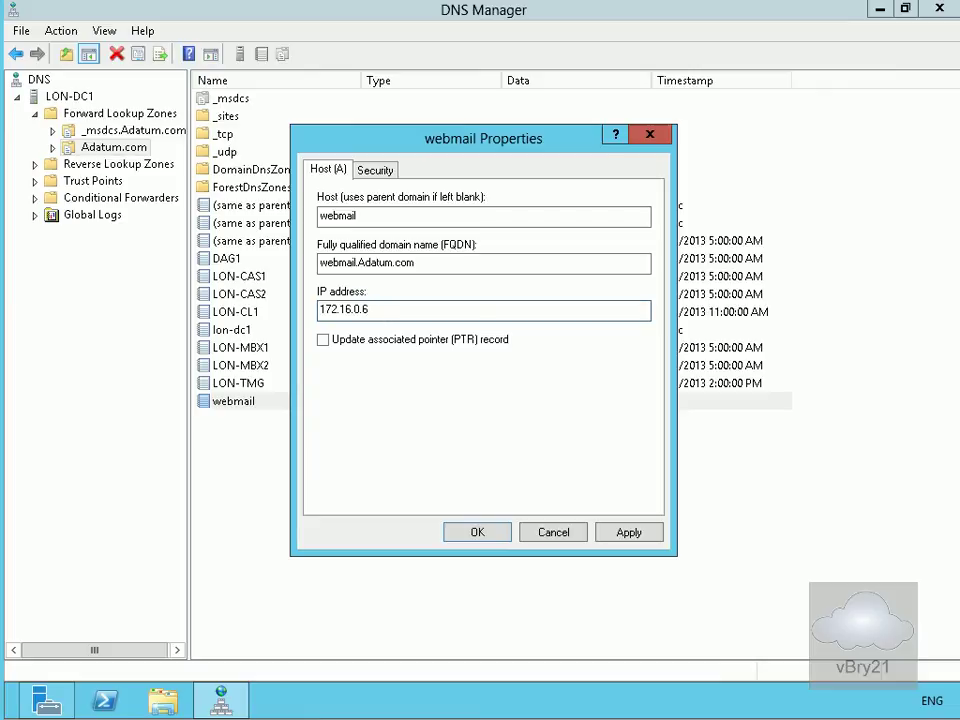
click(478, 533)
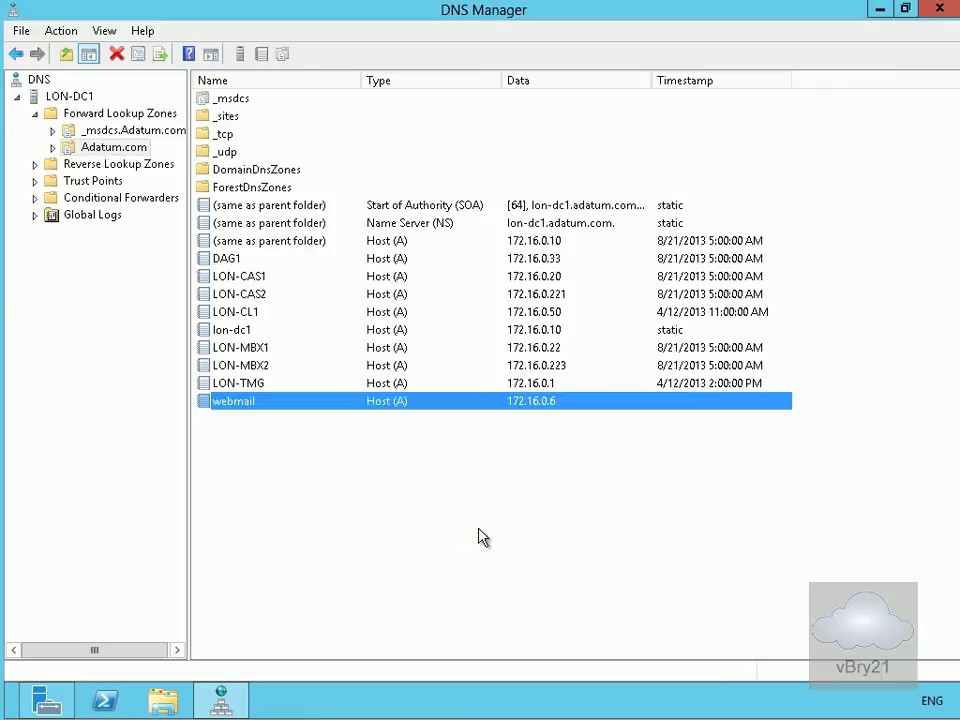